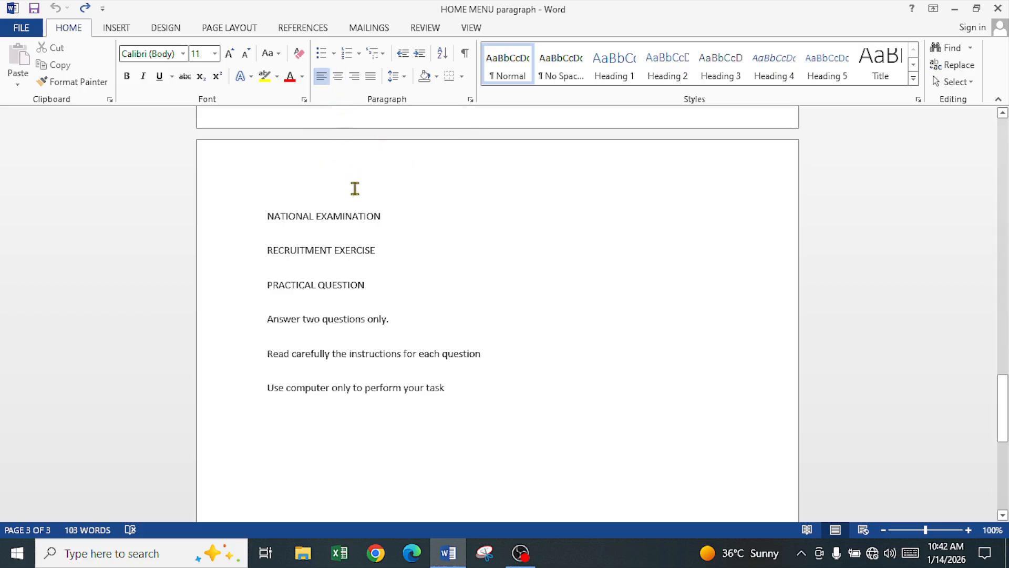
- Center the "NATIONAL EXAMINATION" heading and right-align the "PRACTICAL QUESTION" line
left_click(339, 79)
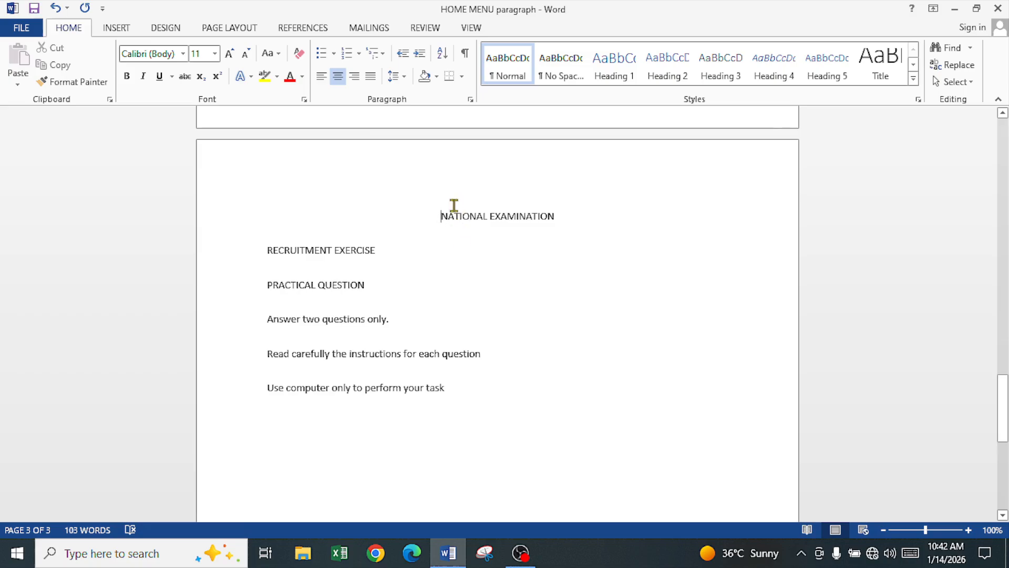
left_click(354, 284)
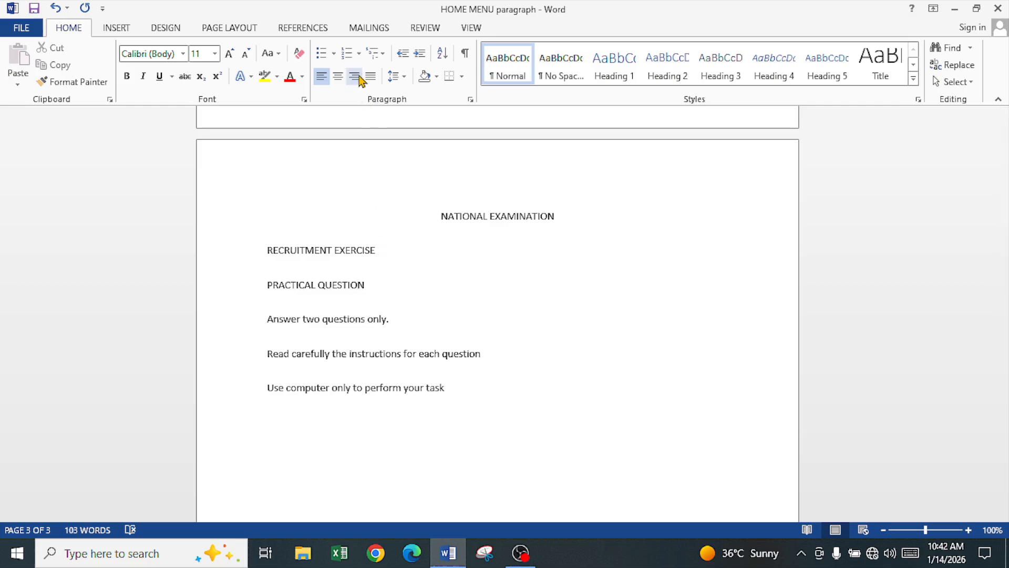
left_click(355, 76)
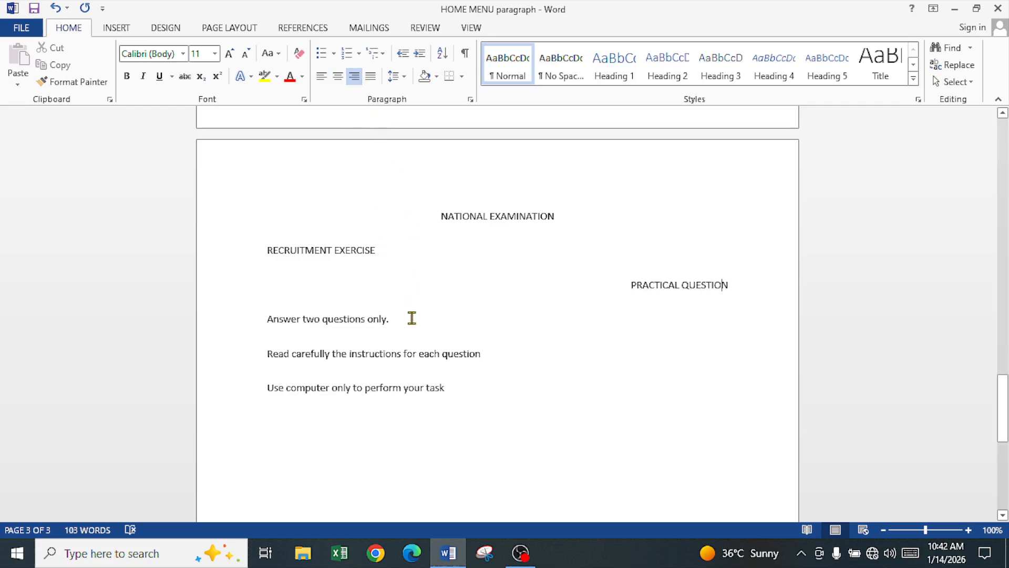
- Copy the sentence "Answer two questions only." and paste it seven times at the end of its own line
left_click(272, 318)
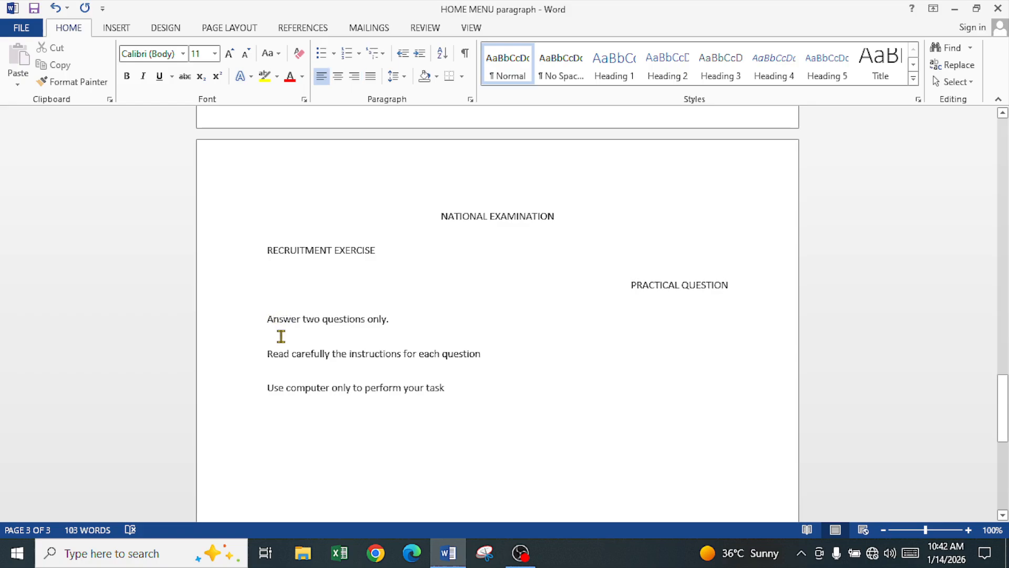
key("ctrl+shift+Right")
key("ctrl+shift+Right")
key("ctrl+shift+Right")
key("ctrl+shift+Right")
key("ctrl+shift+Right")
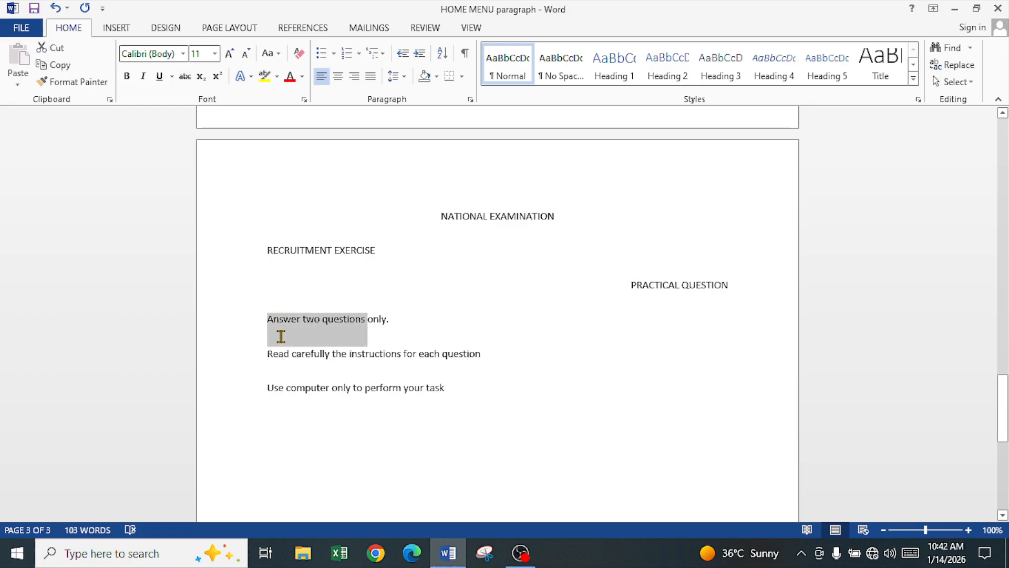
key("ctrl+c")
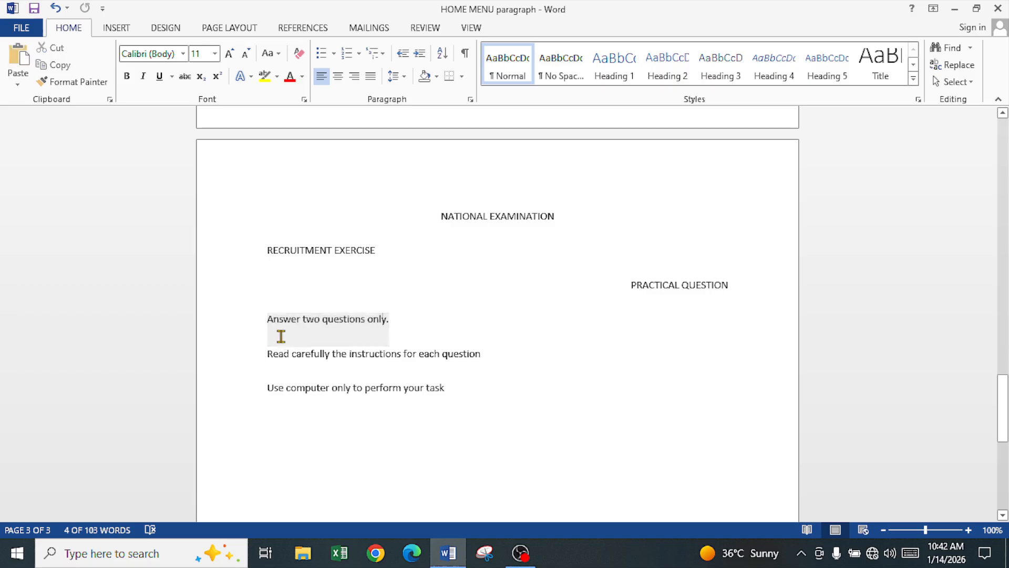
key("End")
key("ctrl+v")
key("ctrl+v")
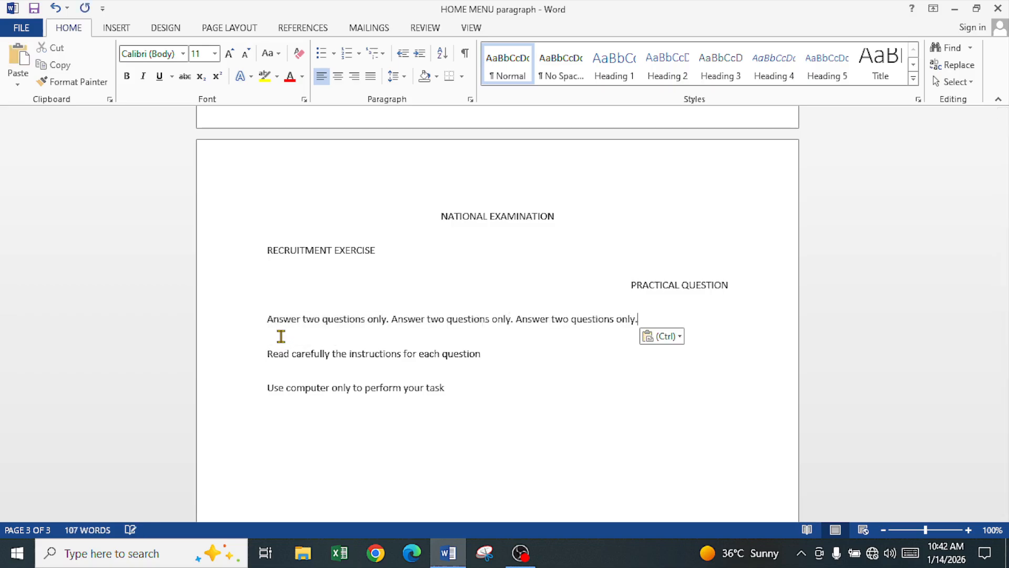
key("ctrl+v")
key("ctrl+v")
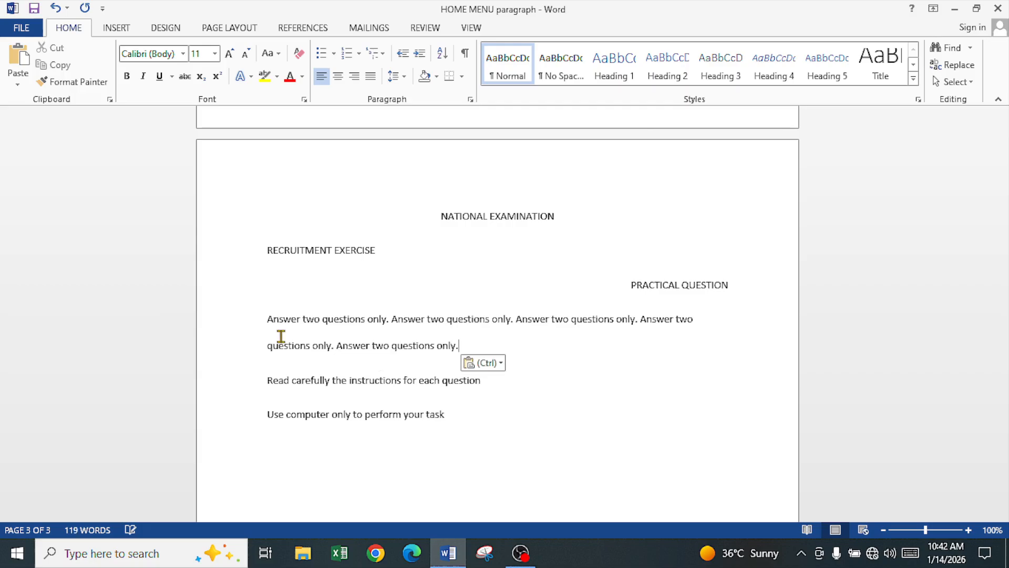
key("ctrl+v")
key("ctrl+v")
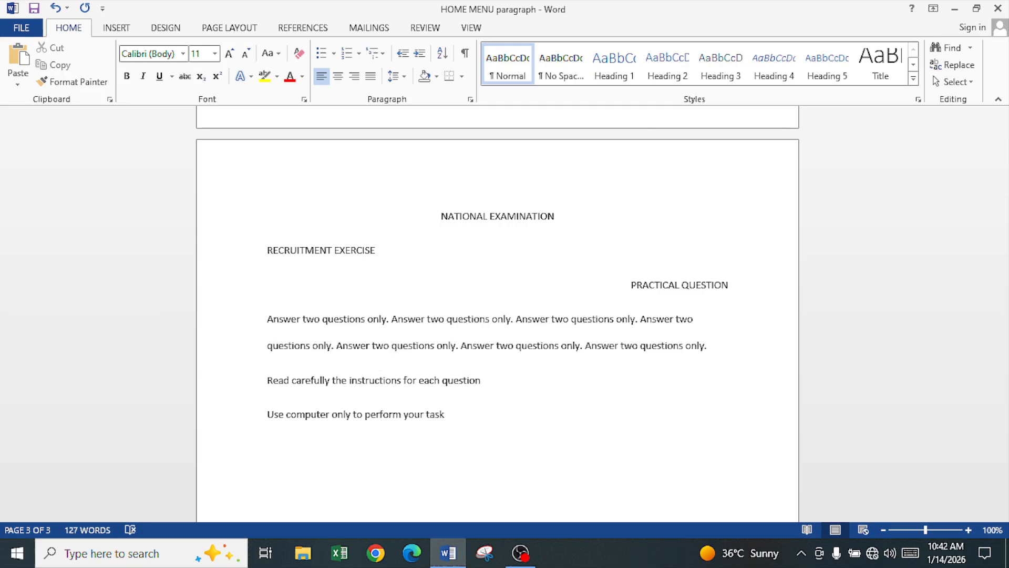
key("ctrl+v")
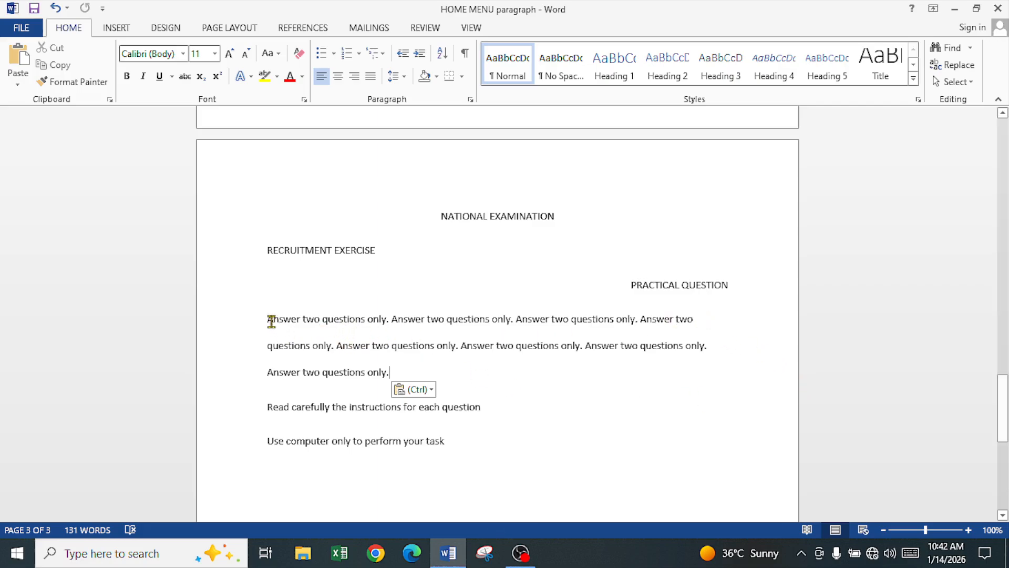
- Justify the whole paragraph of repeated "Answer two questions only." sentences
left_click_drag(266, 318, 284, 372)
left_click(641, 347)
left_click_drag(265, 323, 398, 370)
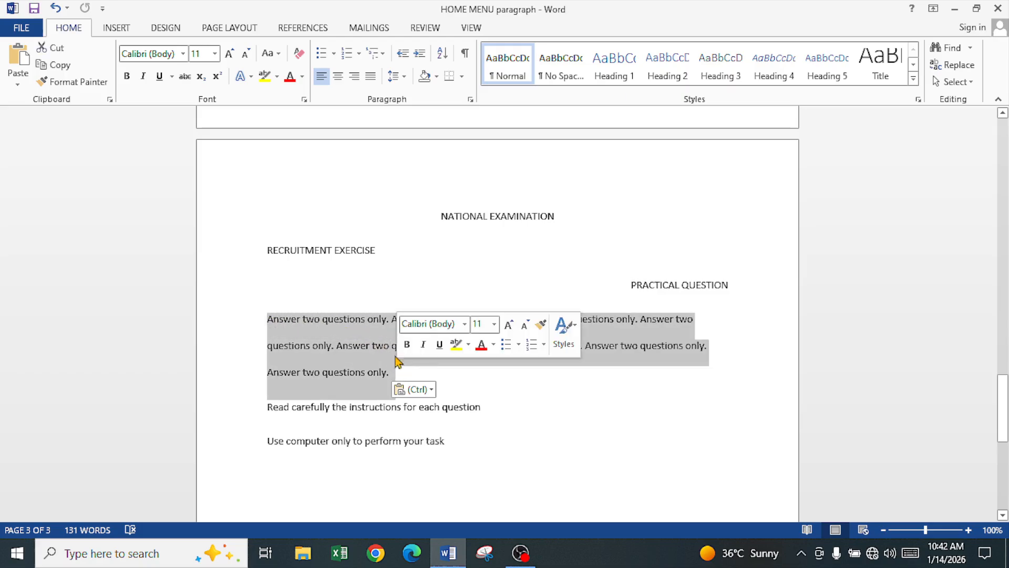
left_click(370, 78)
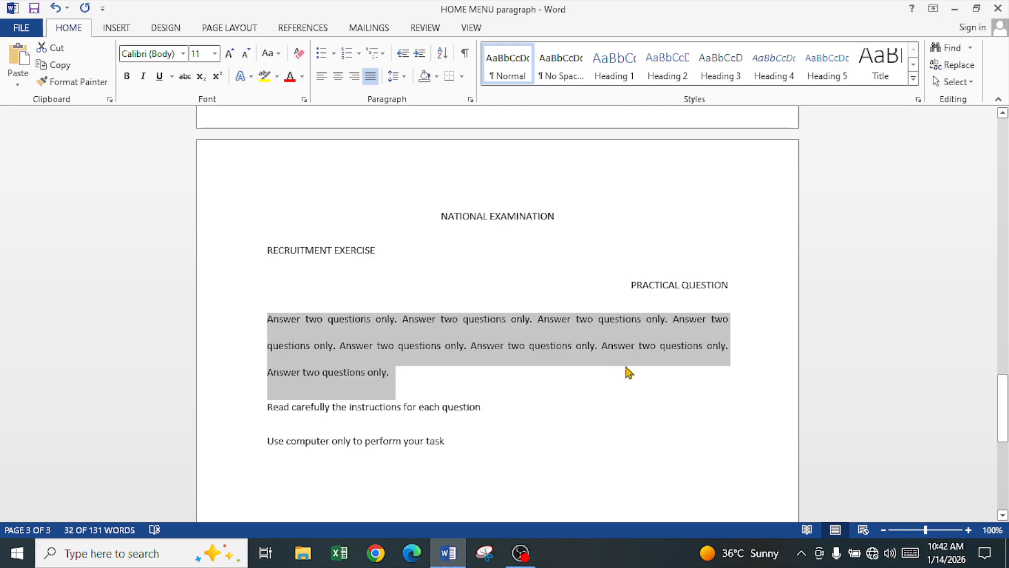
left_click(591, 324)
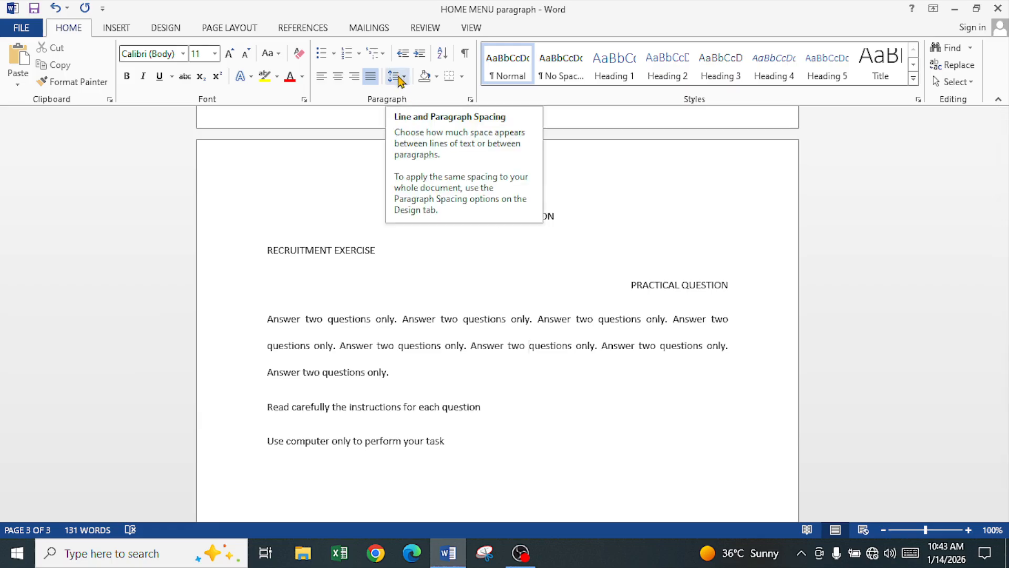
- Remove the space after every paragraph from "NATIONAL EXAMINATION" through "Use computer only to perform your task"
left_click(504, 278)
left_click_drag(430, 213, 592, 376)
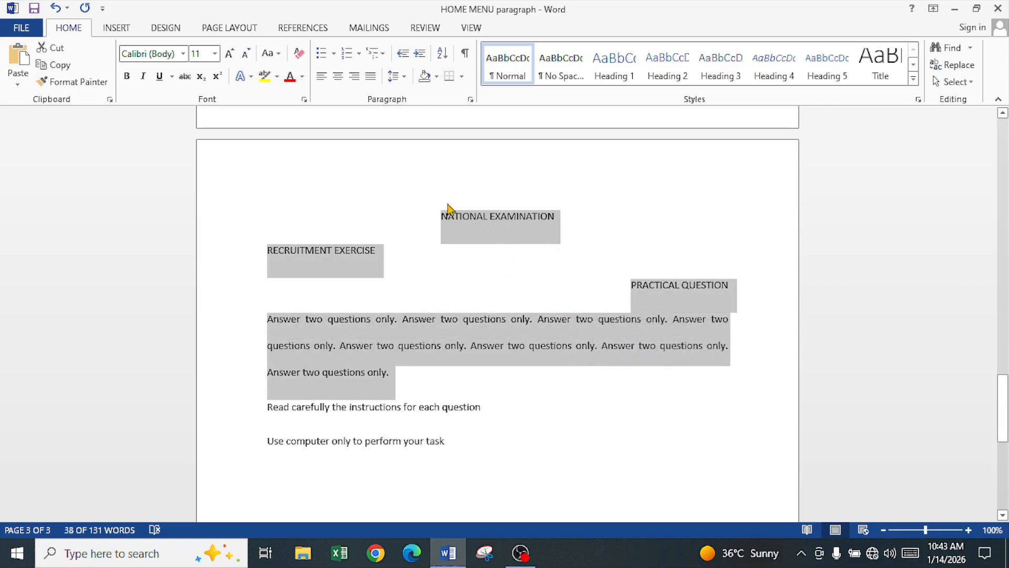
key("shift+Down")
key("shift+Down")
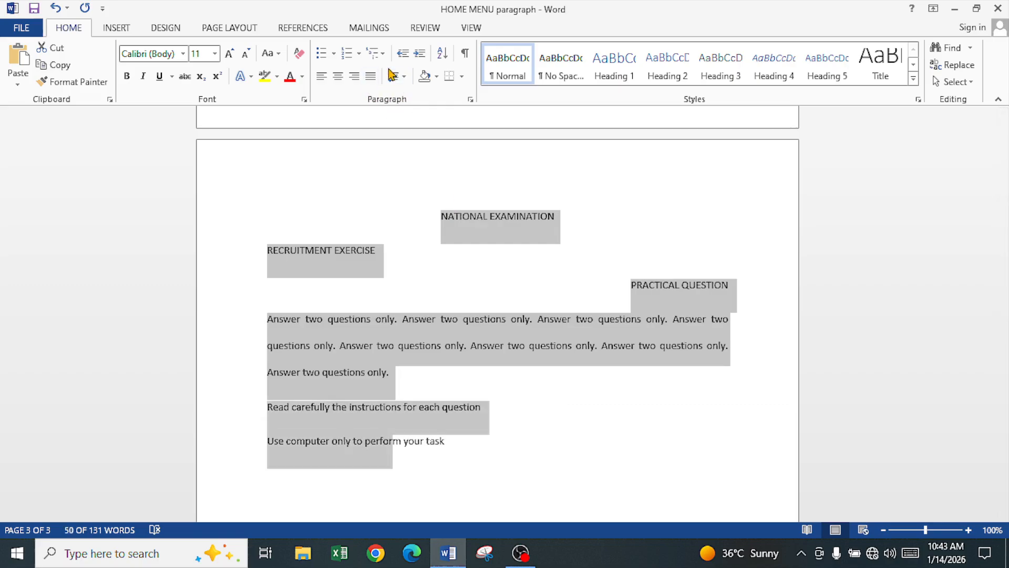
left_click(405, 80)
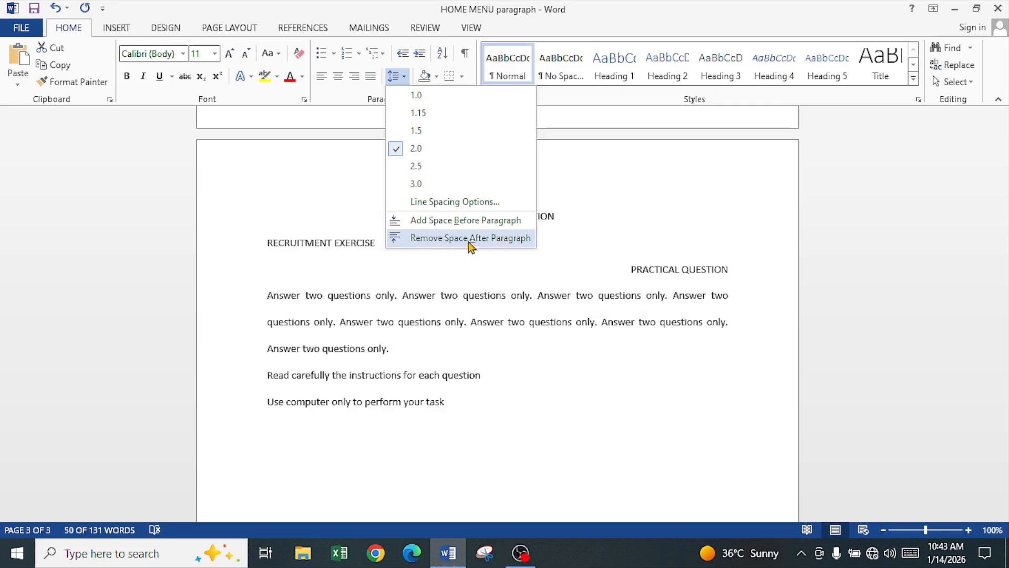
left_click(470, 239)
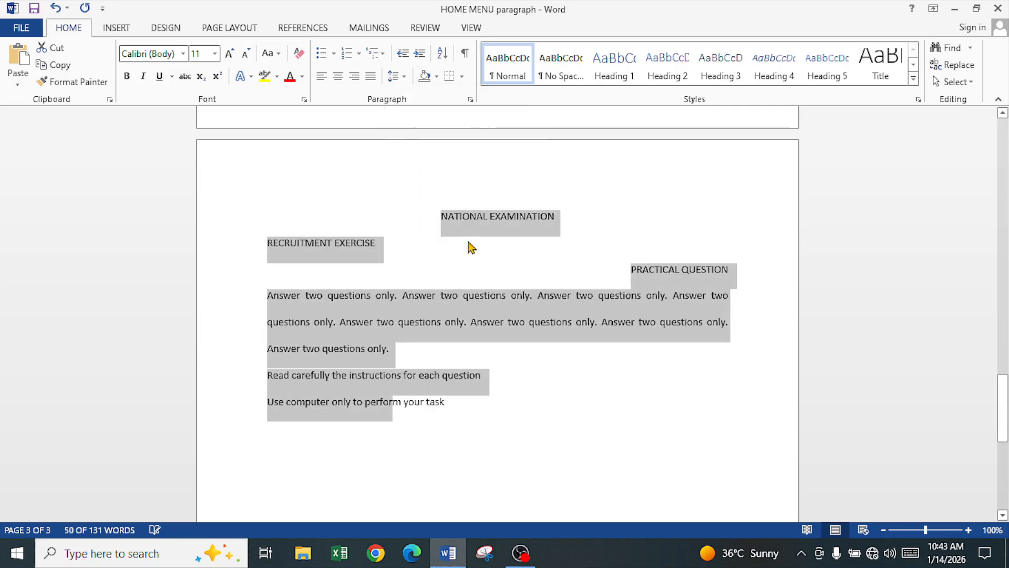
- Try line spacing 1.0 on the selected paragraphs and return it to 2.0
left_click(404, 76)
left_click(413, 95)
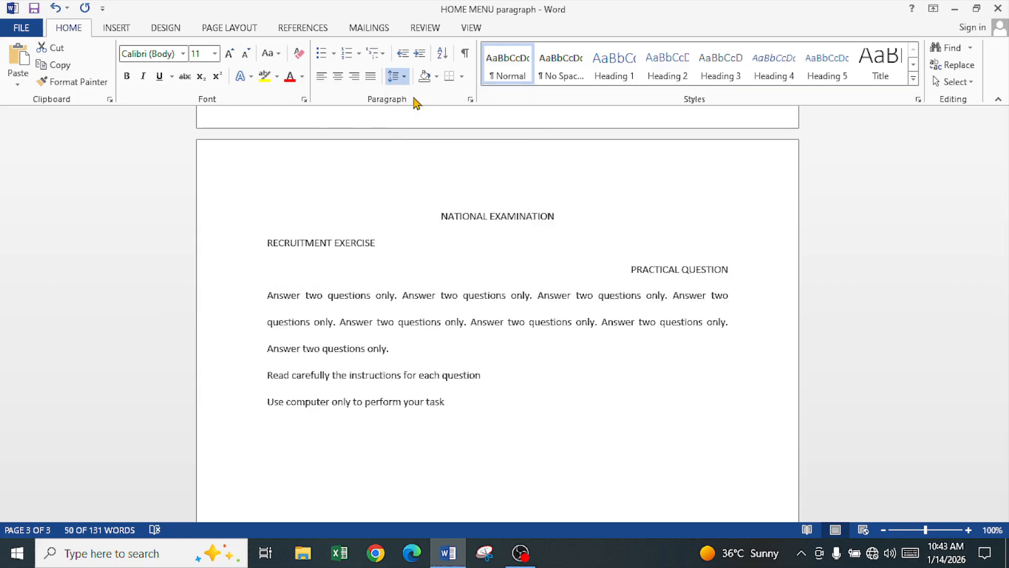
left_click(404, 79)
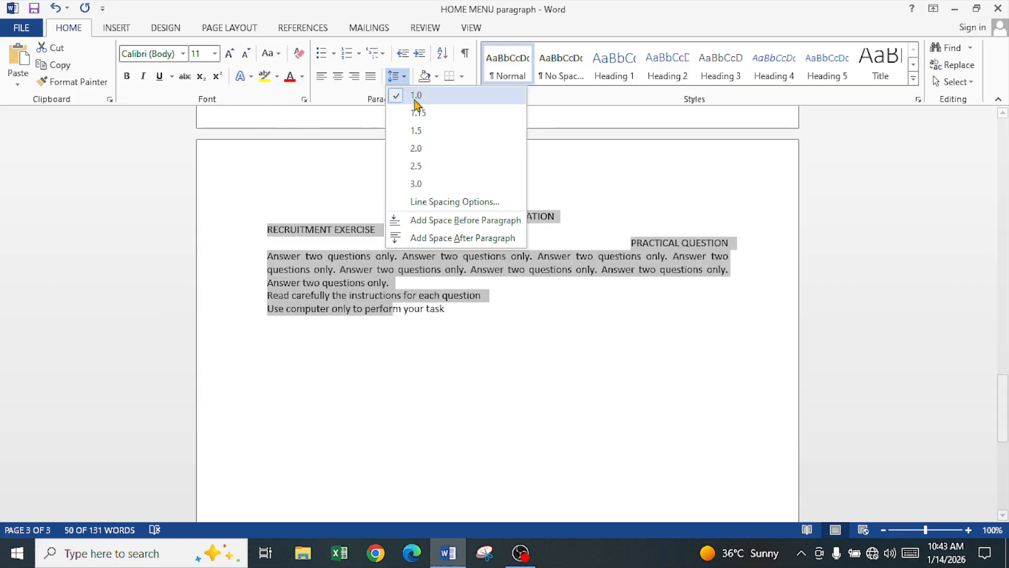
left_click(430, 153)
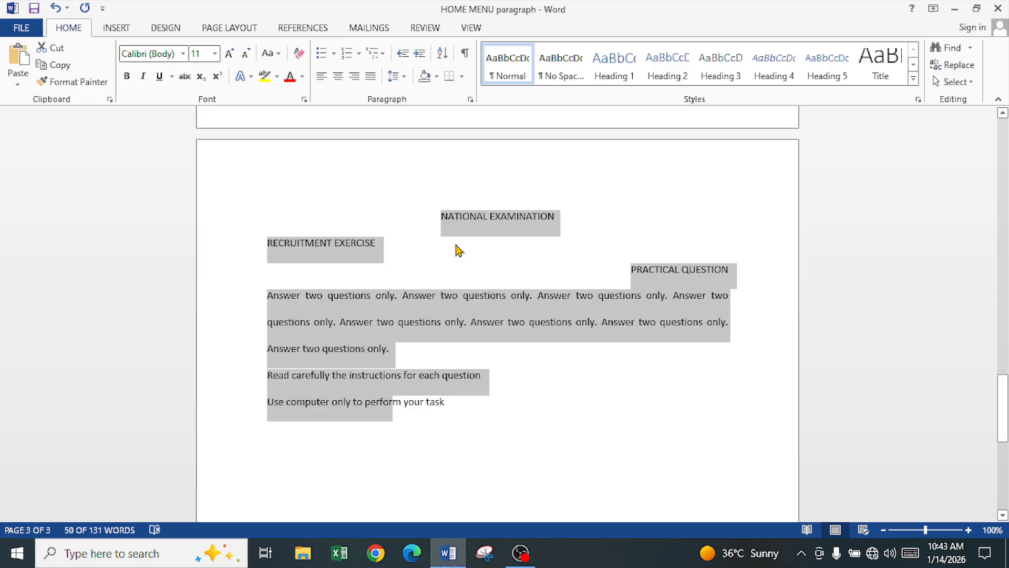
left_click(465, 257)
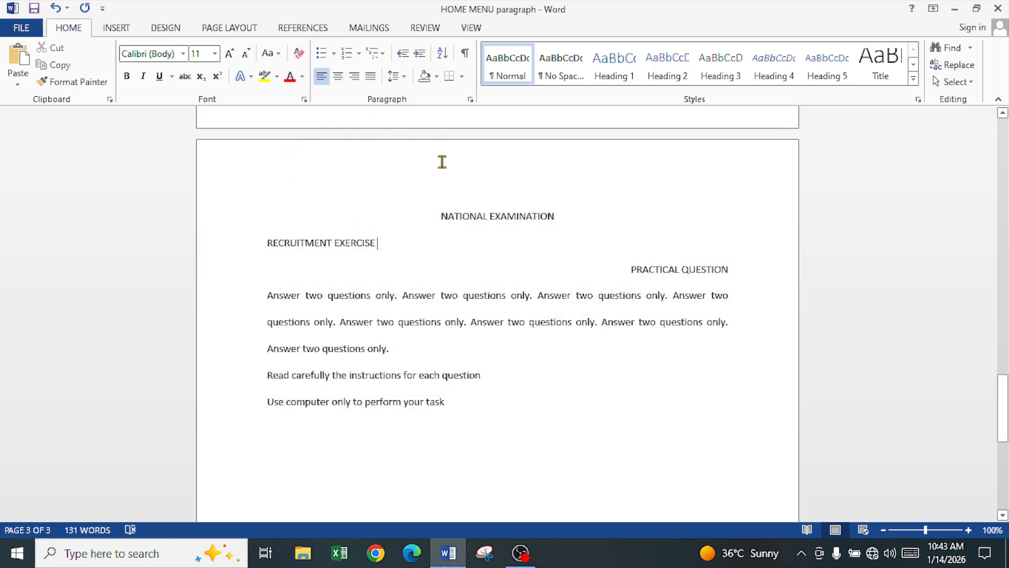
left_click(439, 217)
key("ctrl+shift+Right")
key("ctrl+shift+Right")
key("ctrl+shift+Right")
key("ctrl+shift+Right")
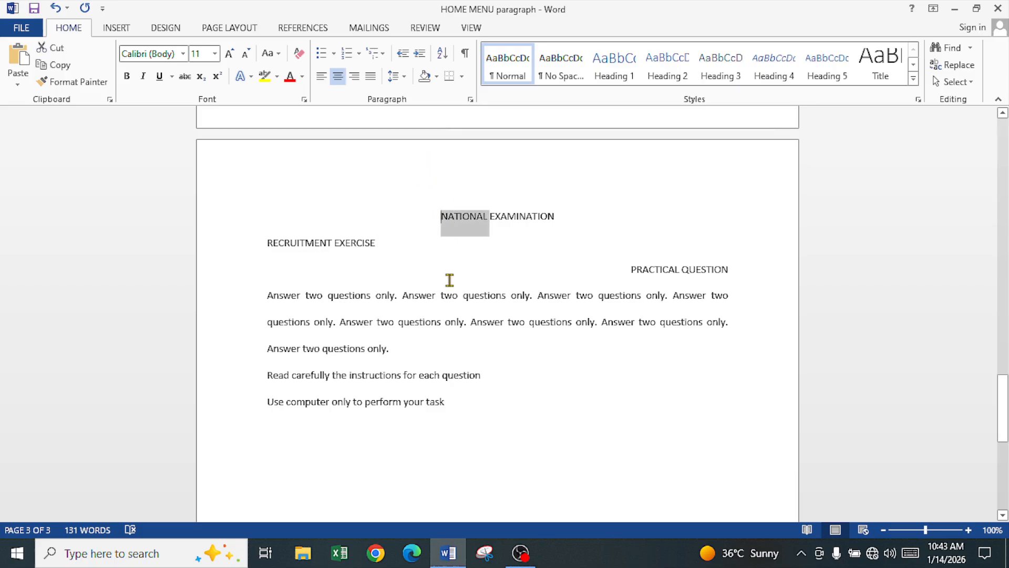
key("ctrl+shift+Left")
key("ctrl+shift+Left")
key("ctrl+shift+Left")
key("ctrl+shift+Left")
key("ctrl+shift+Right")
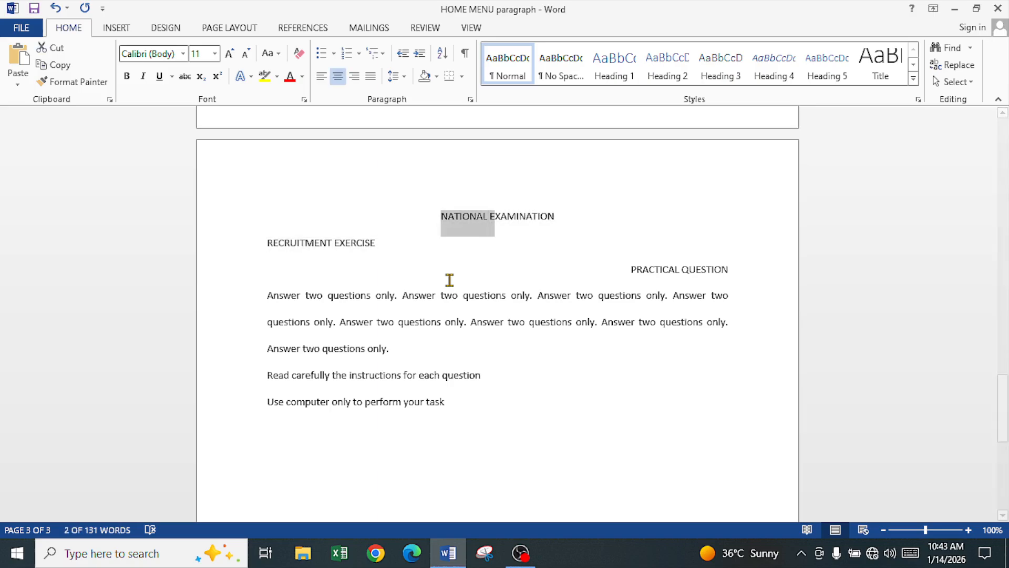
key("ctrl+shift+Right")
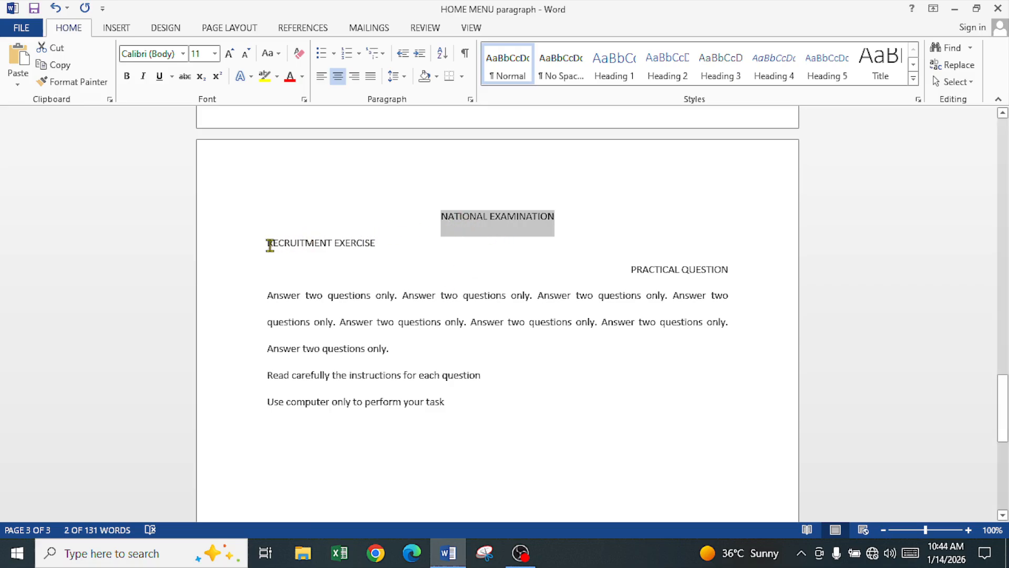
left_click(455, 219)
left_click_drag(440, 220, 547, 219)
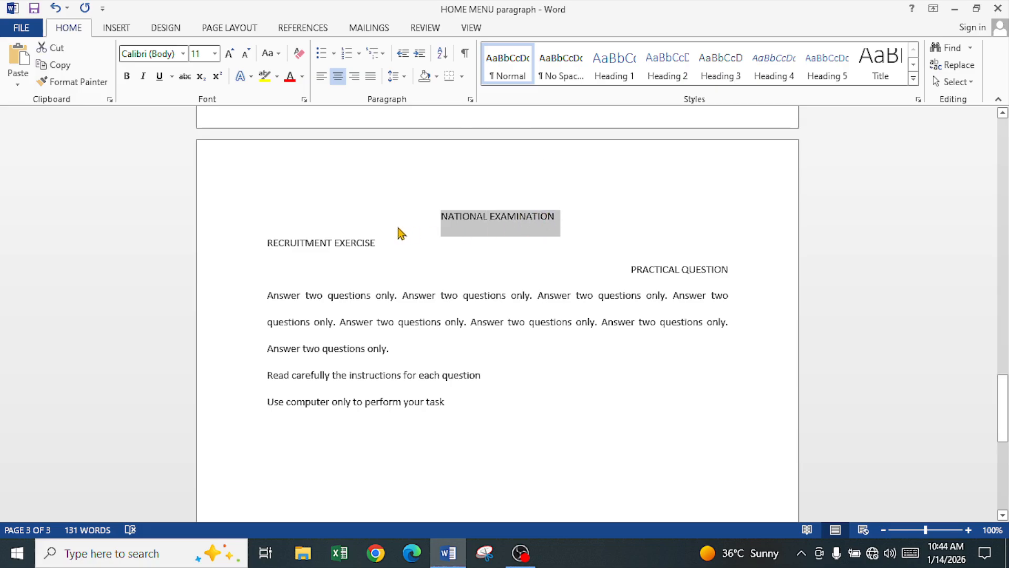
- Apply dark blue standard-color shading to the "NATIONAL EXAMINATION" heading paragraph
left_click(447, 217)
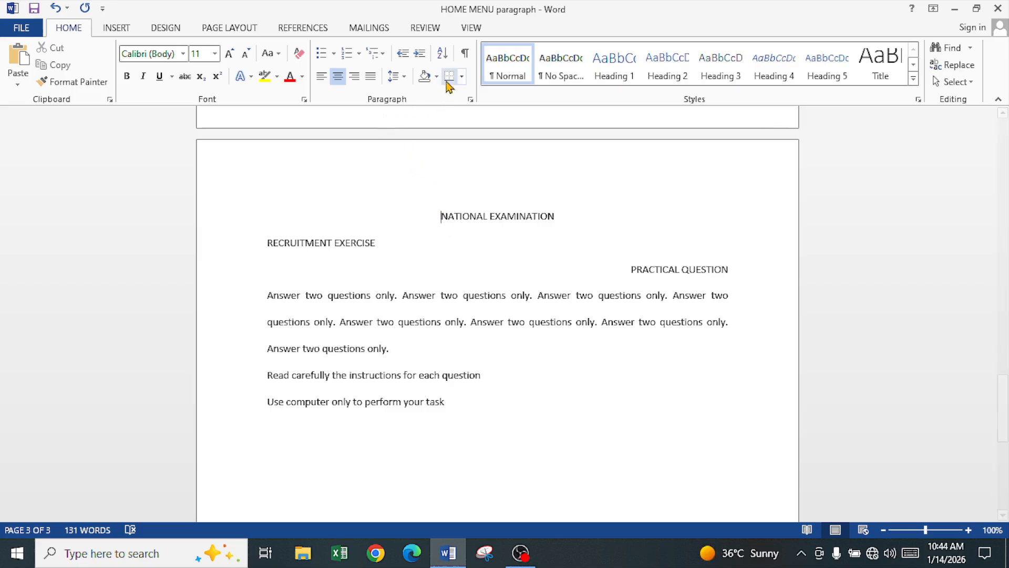
left_click(437, 77)
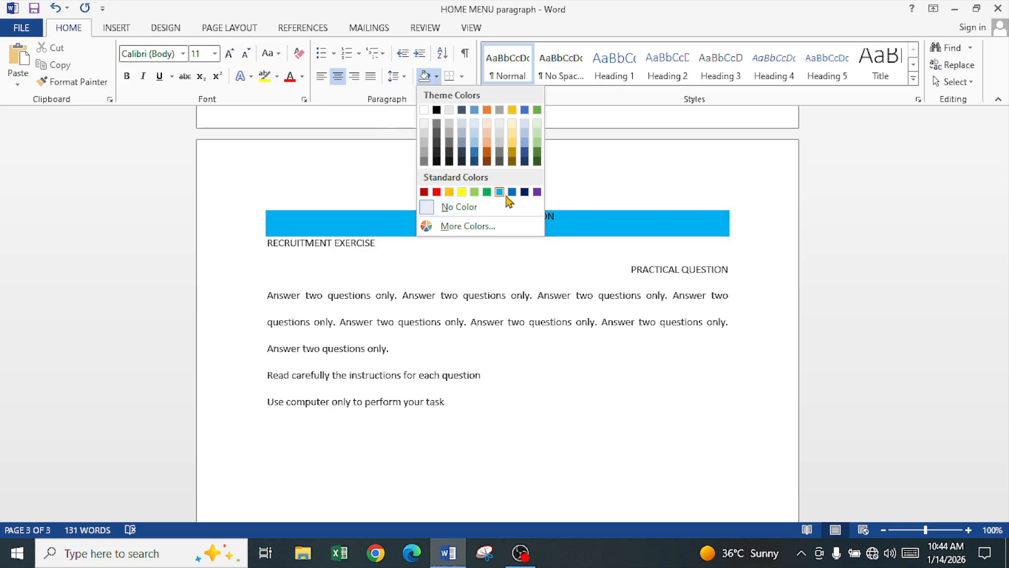
left_click(525, 192)
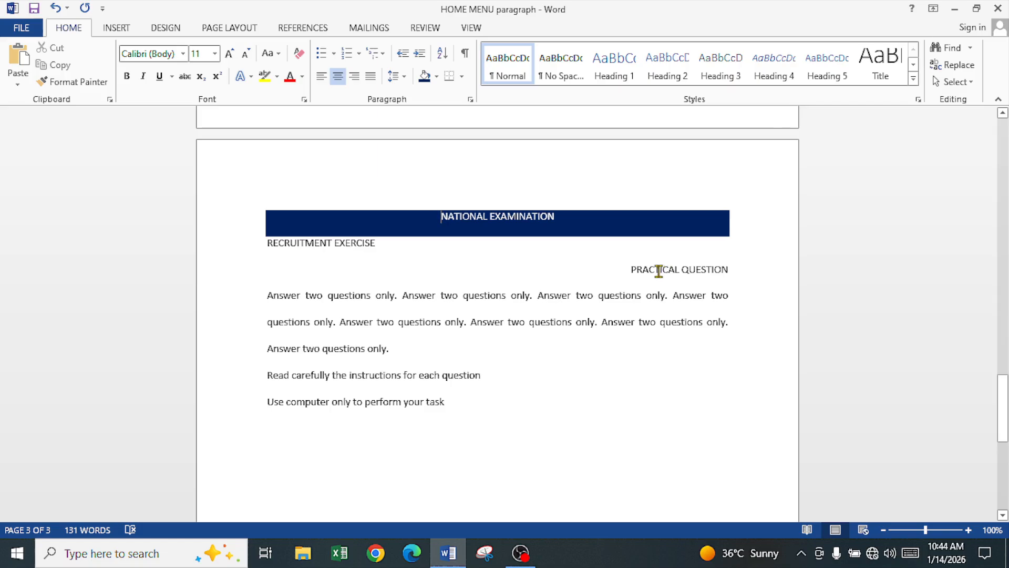
- Highlight the letters "ACTIC" within "PRACTICAL QUESTION" in bright green
left_click_drag(641, 270, 671, 276)
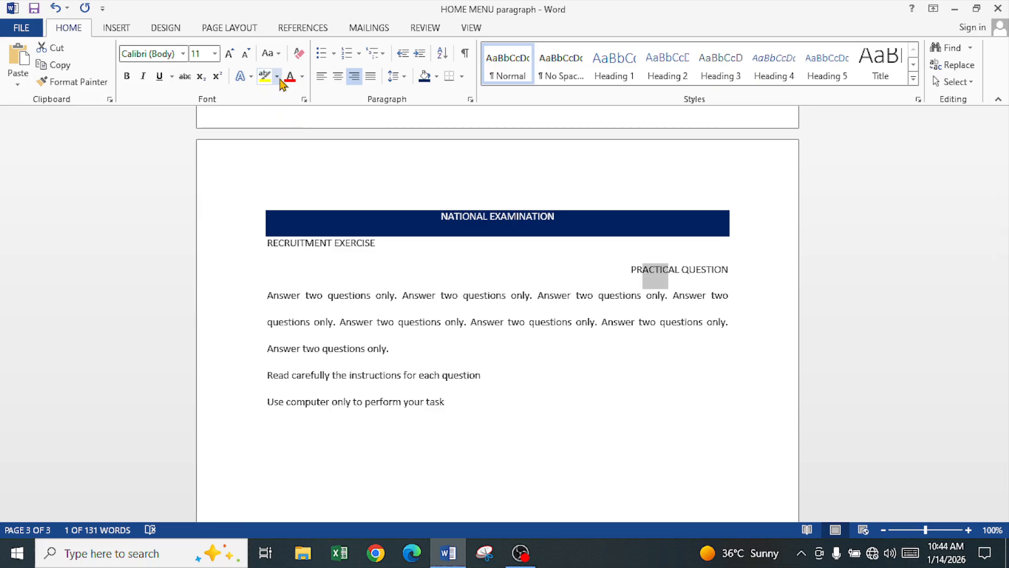
left_click(277, 78)
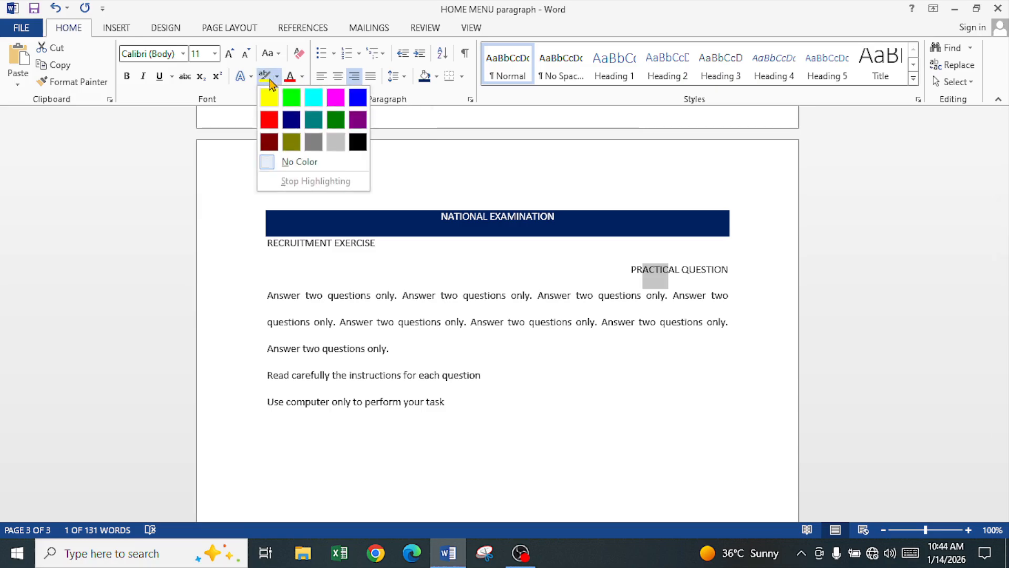
left_click(288, 96)
left_click(646, 268)
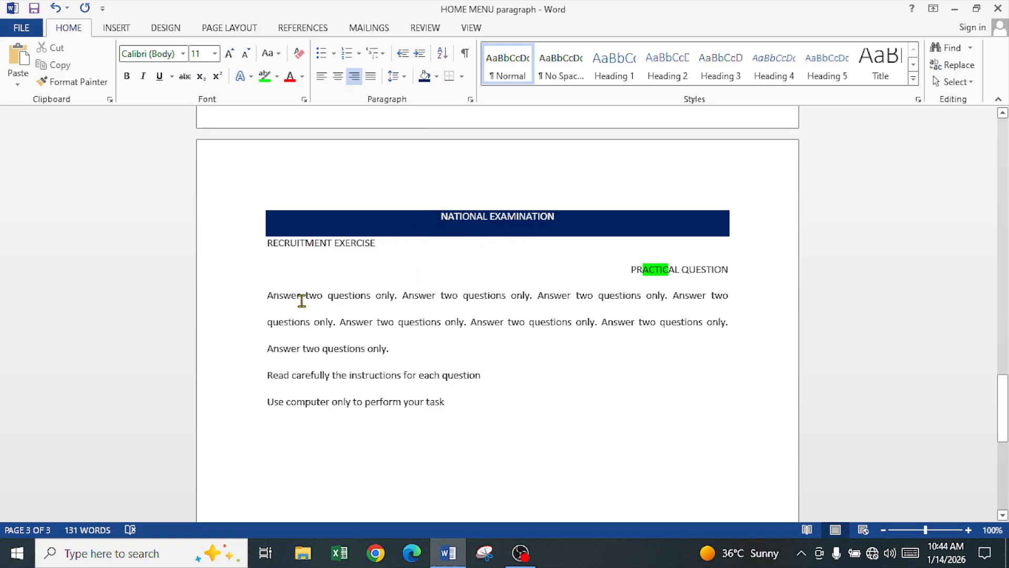
- Apply the same dark blue shading to the whole "Answer two questions only." paragraph
left_click_drag(267, 295, 396, 348)
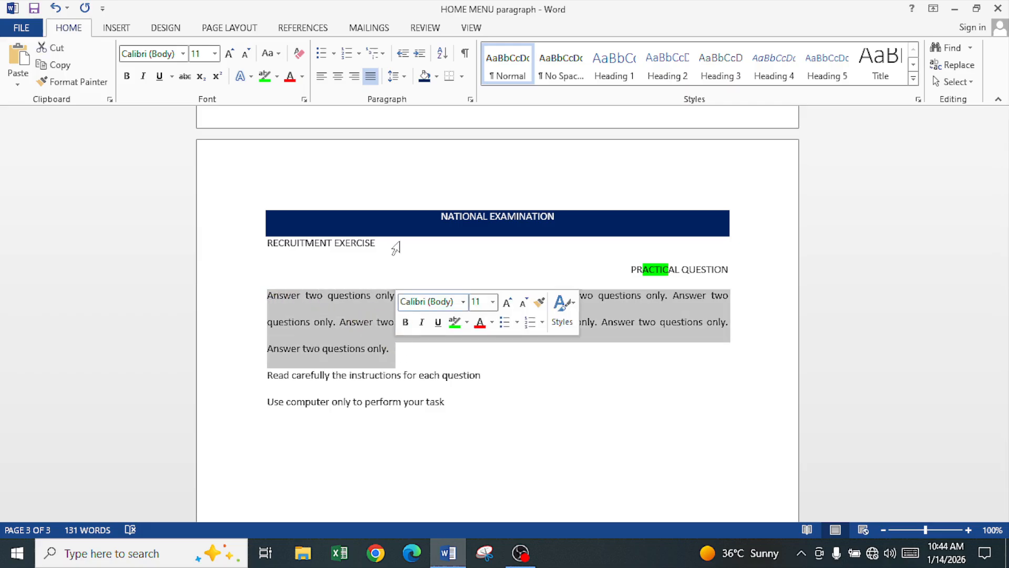
left_click(424, 77)
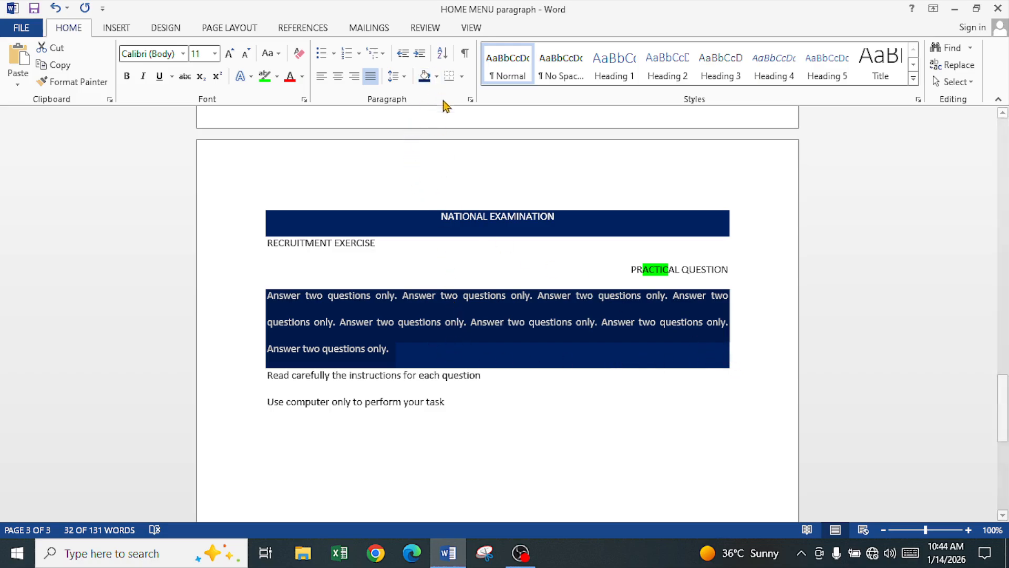
left_click(401, 351)
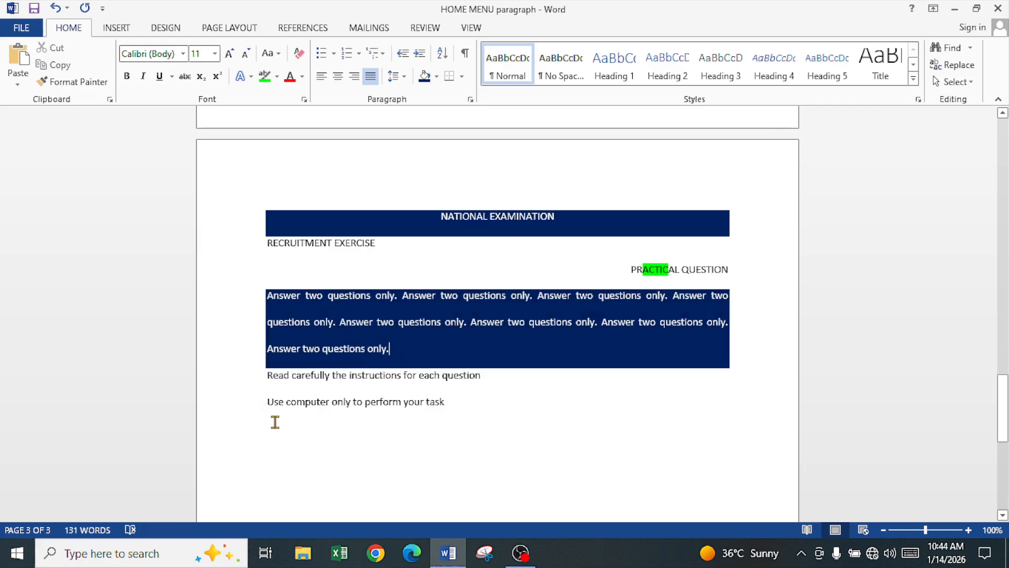
left_click(457, 405)
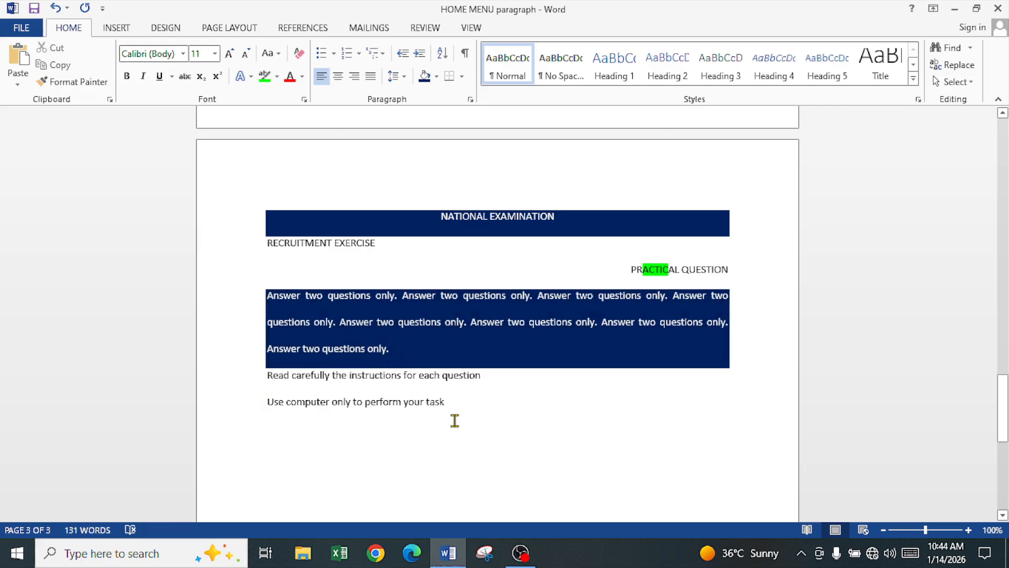
- Add the lines "Borders" and "Borders are like table" below the "Use computer only to perform your task" line
key("Return")
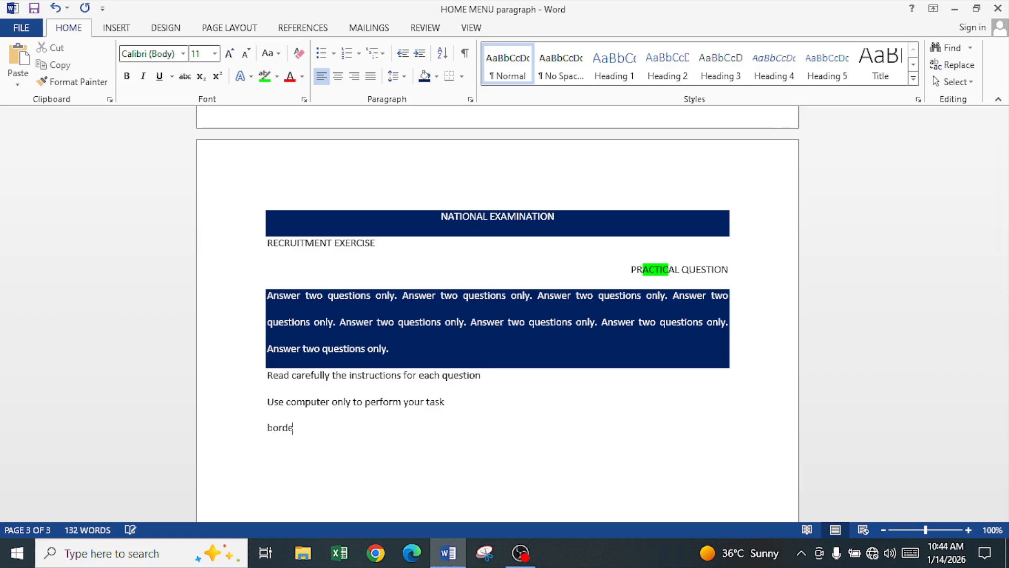
type("borders s")
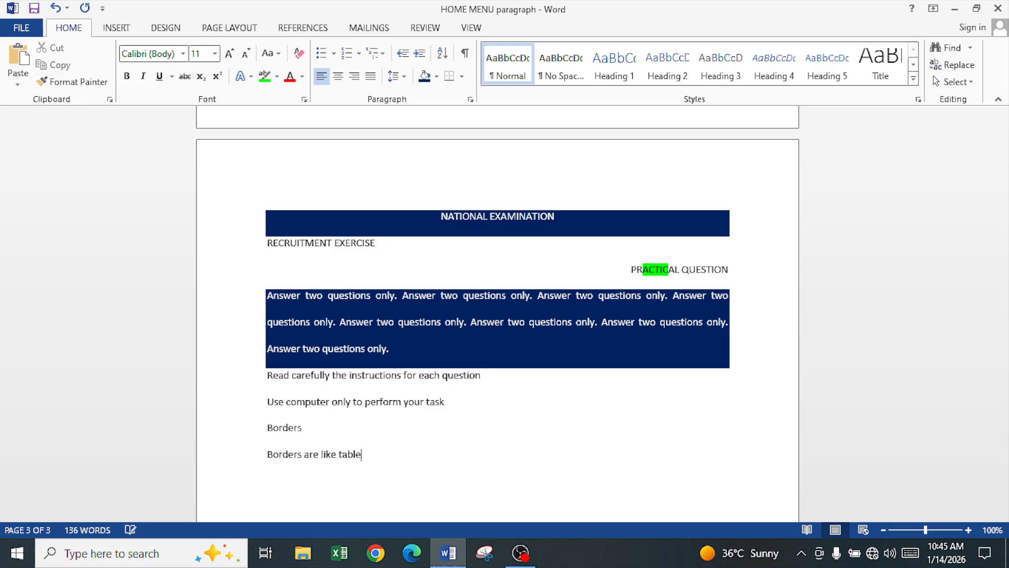
- Apply a bottom border to the "Borders" paragraph
left_click(267, 431)
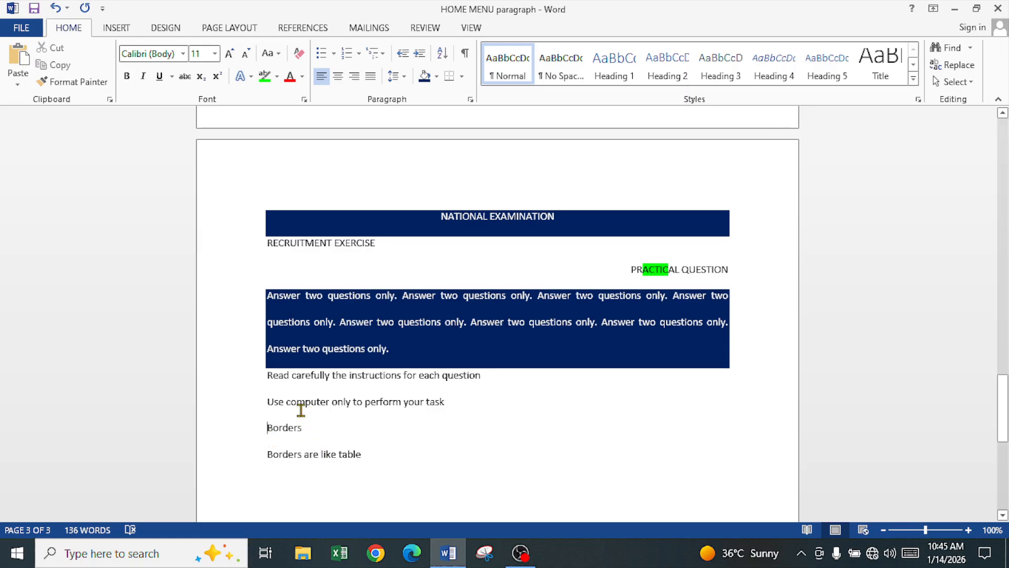
left_click(461, 78)
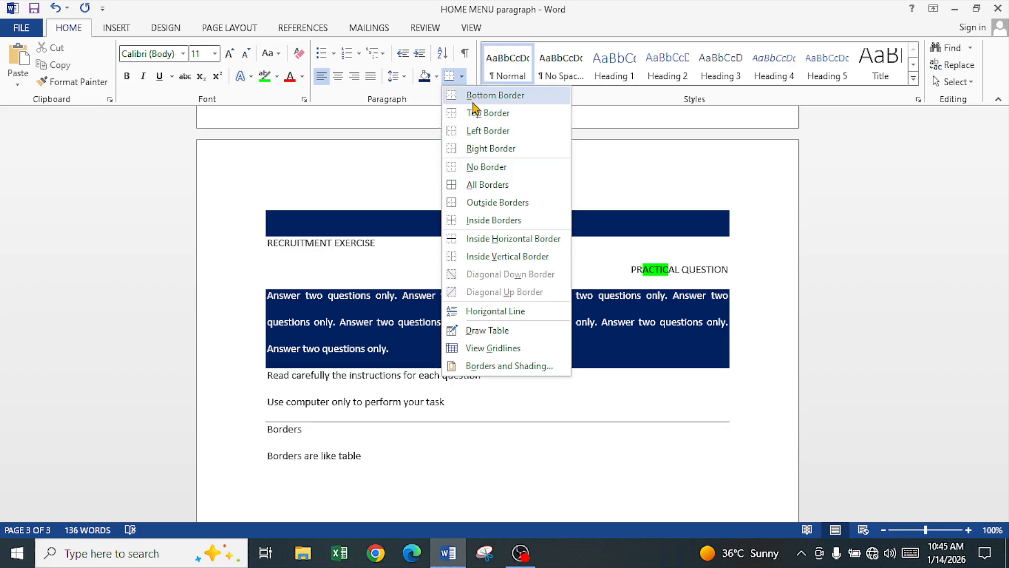
left_click(480, 95)
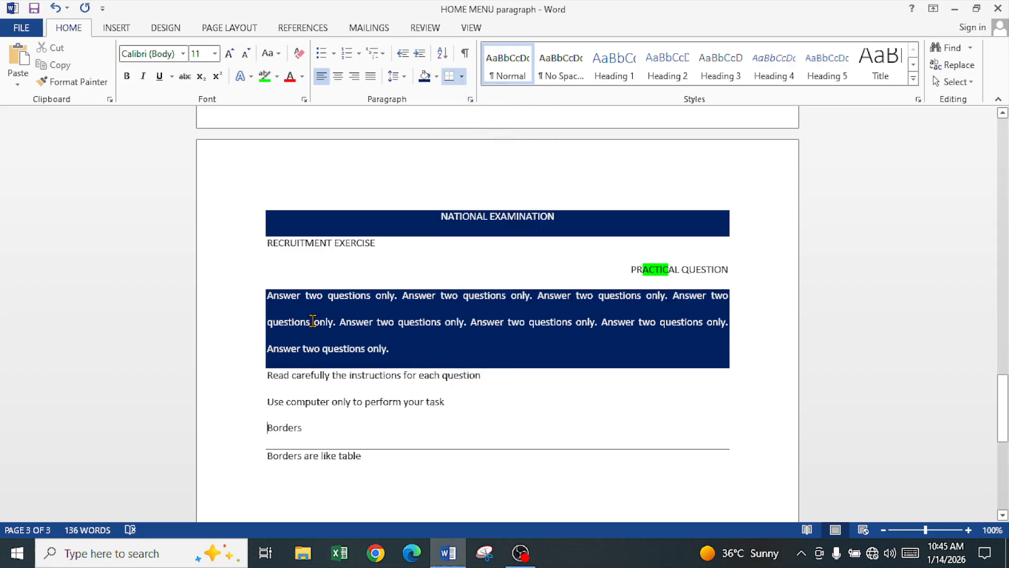
- Set the "Borders" paragraph's line spacing to 1.0 and insert an empty line above "Borders are like table"
left_click(398, 77)
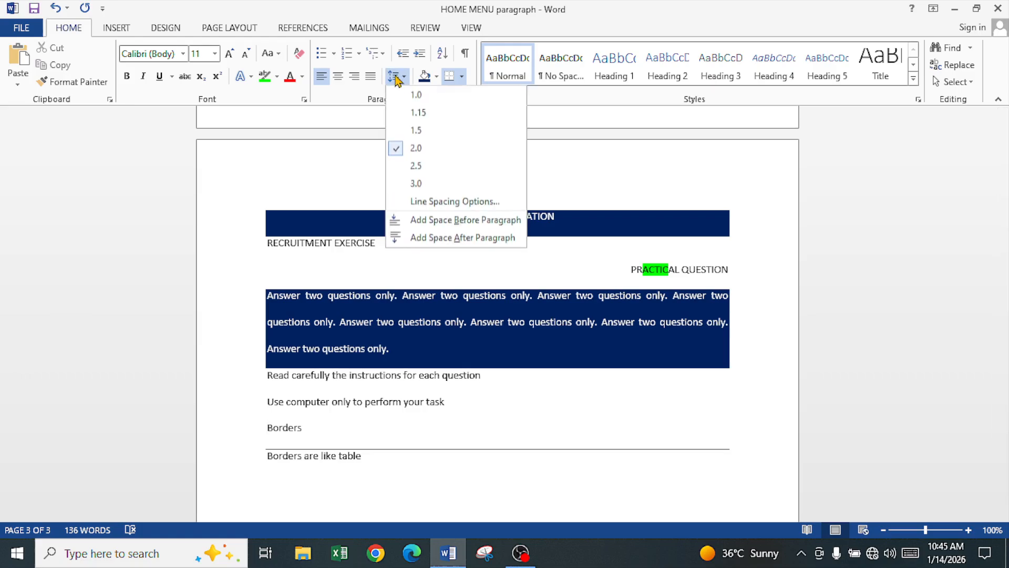
left_click(405, 94)
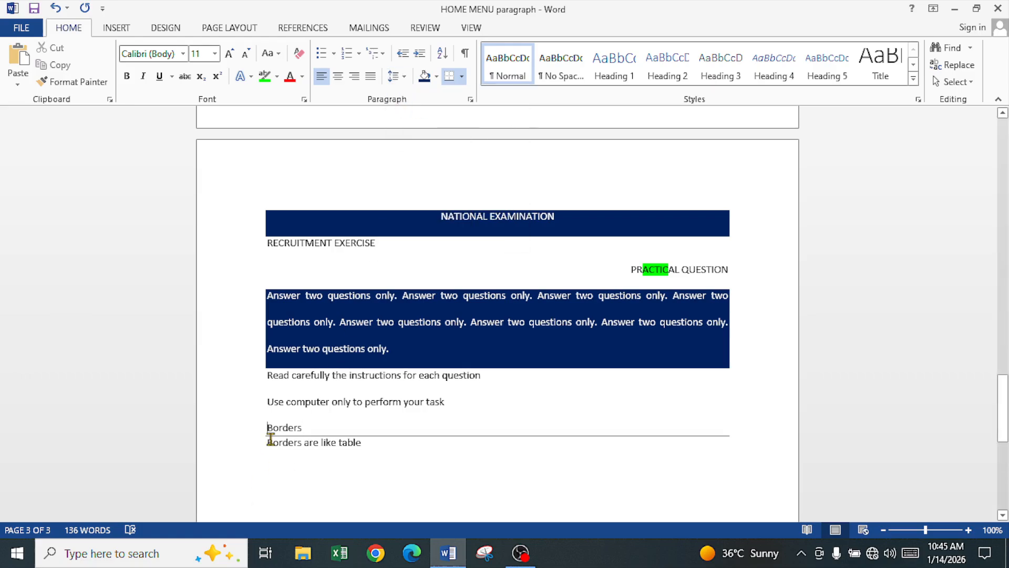
left_click(268, 442)
key("Return")
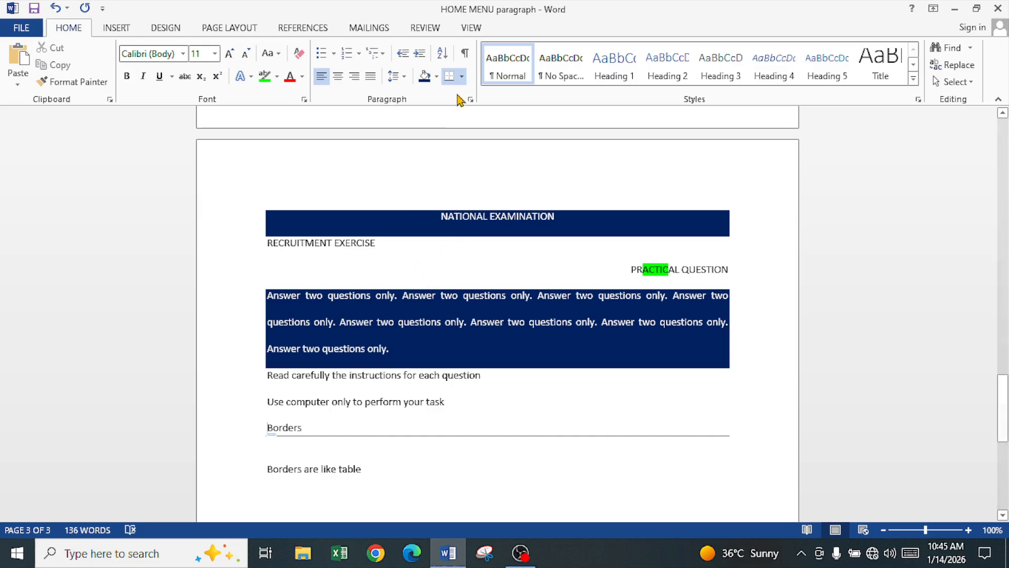
- Change the bottom border of the "Borders" paragraph to the 3 pt thick-and-thin line style
left_click(462, 76)
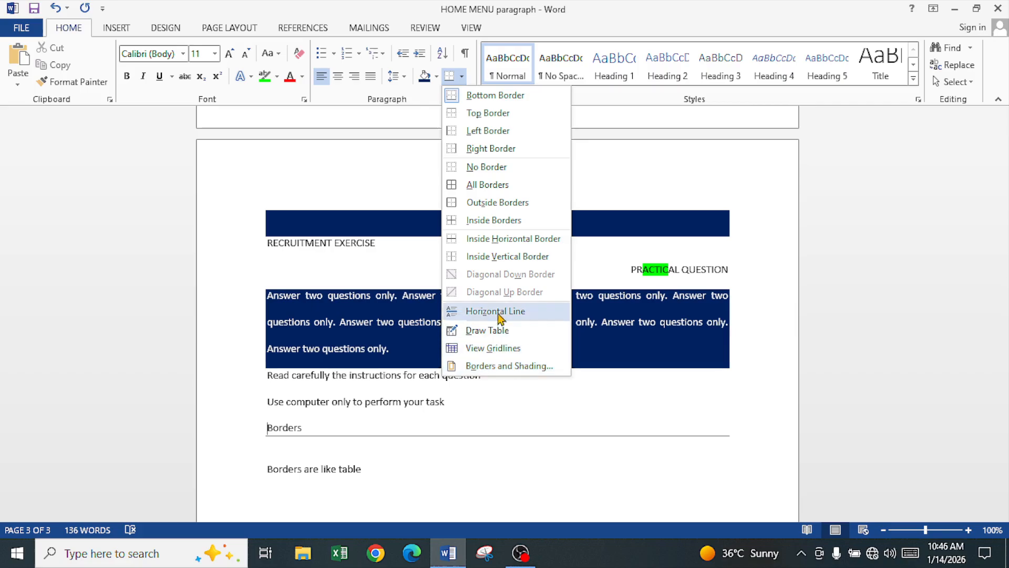
left_click(474, 371)
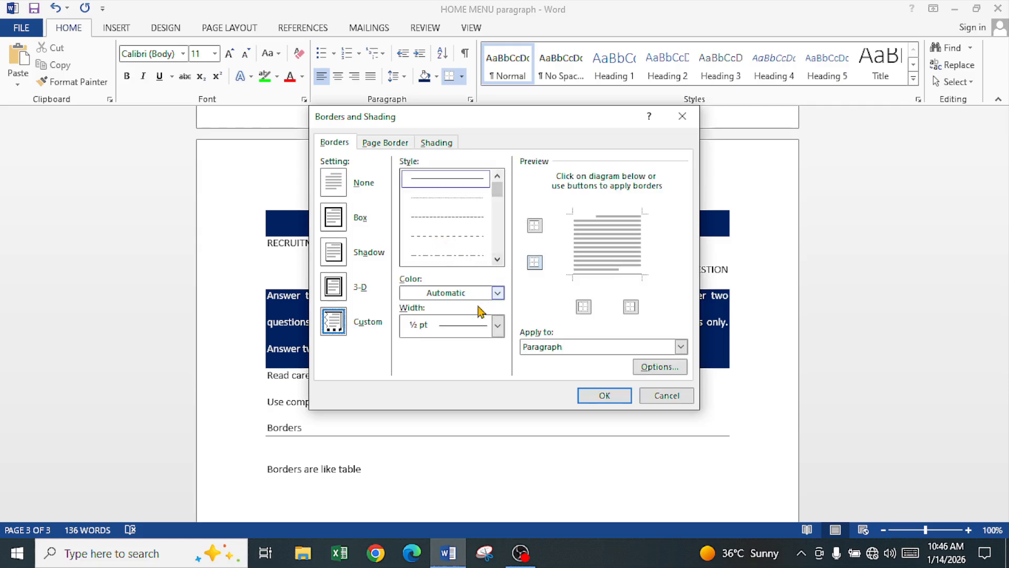
left_click(536, 265)
left_click(499, 260)
left_click(499, 261)
left_click(499, 260)
left_click(499, 260)
left_click(499, 260)
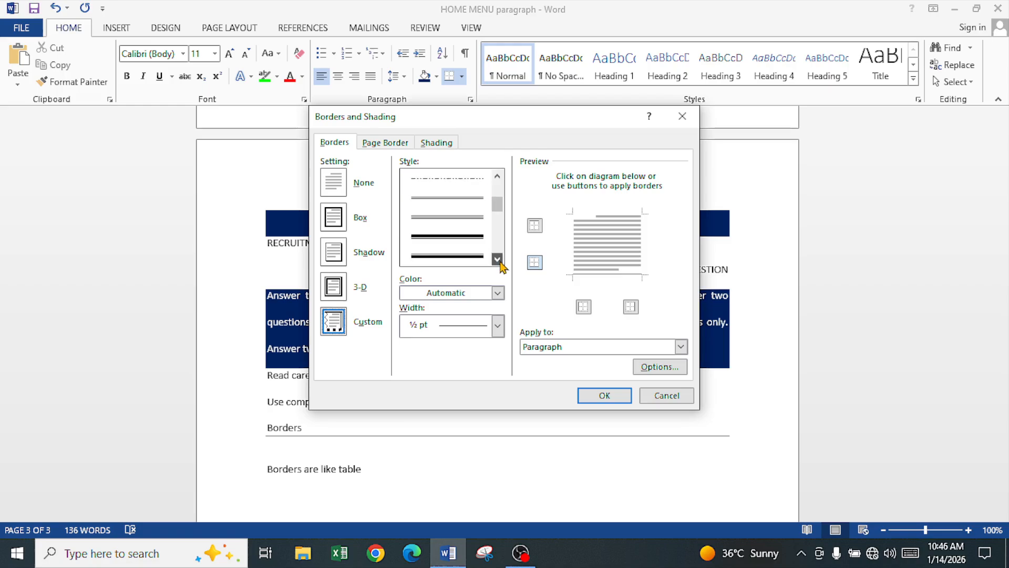
left_click(475, 237)
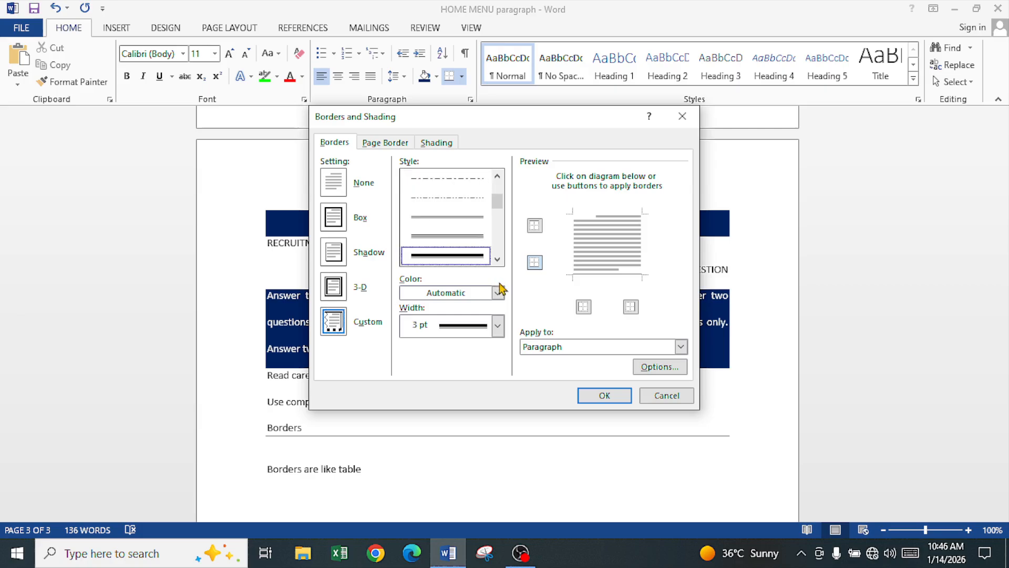
left_click(536, 263)
left_click(534, 262)
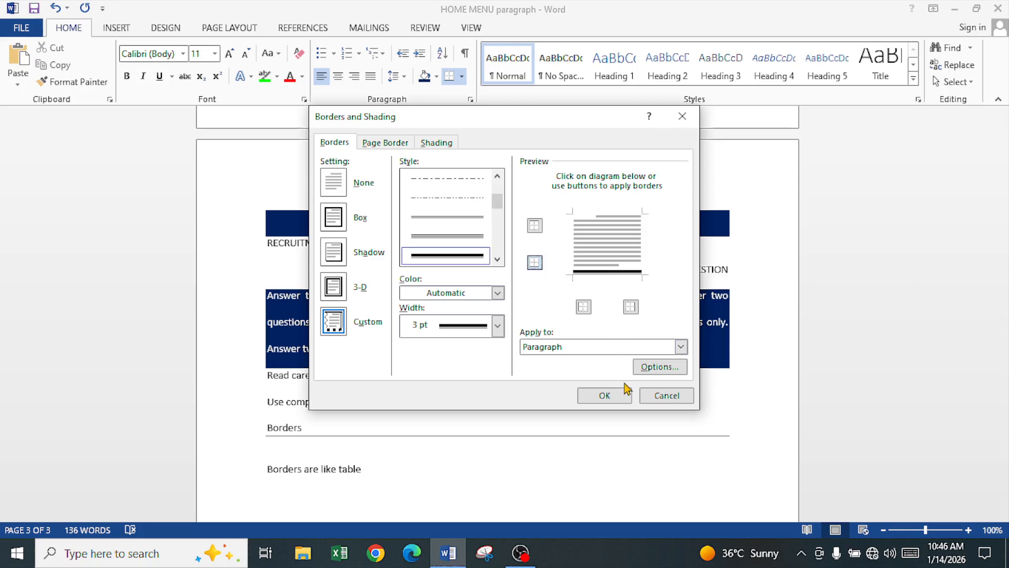
left_click(605, 395)
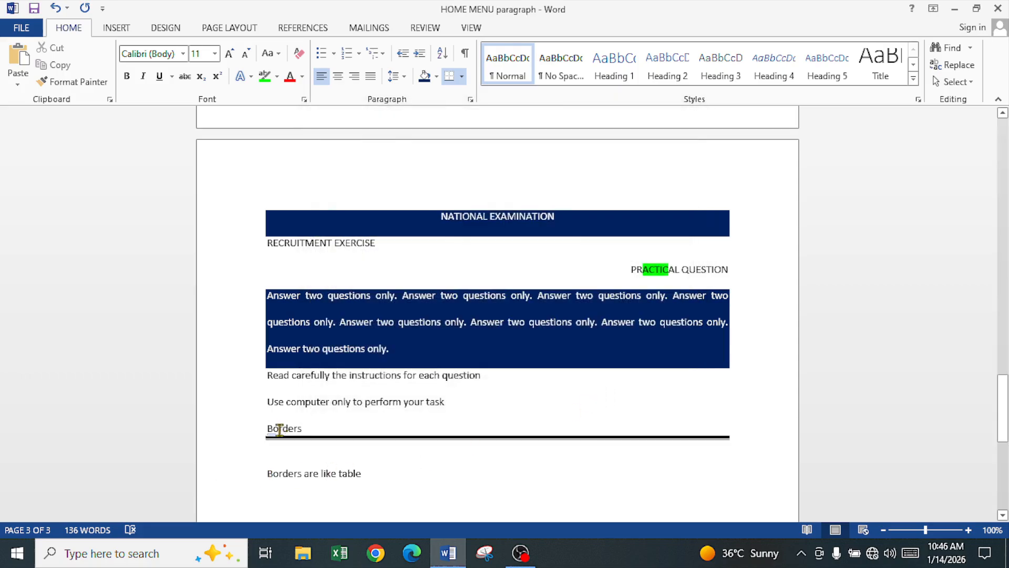
- Recolor the bottom border of the "Borders" paragraph with the standard light blue
left_click(462, 77)
left_click(479, 365)
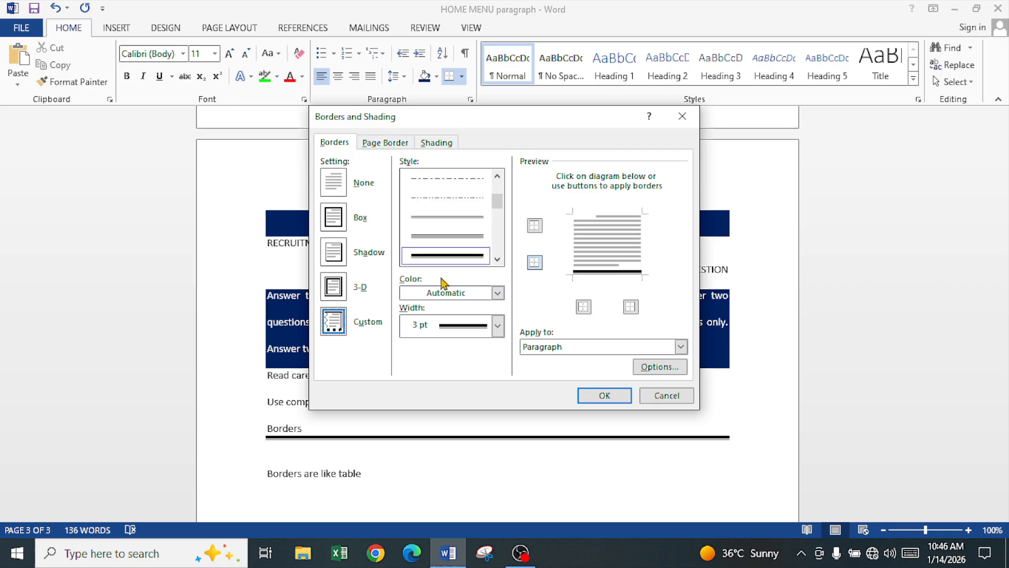
left_click(497, 293)
left_click(482, 425)
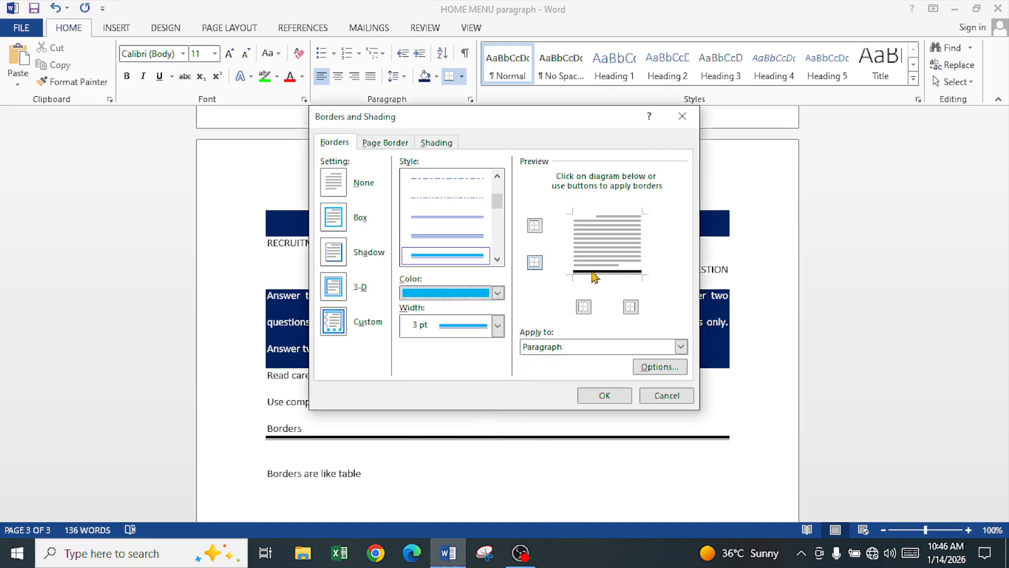
left_click(535, 263)
left_click(535, 263)
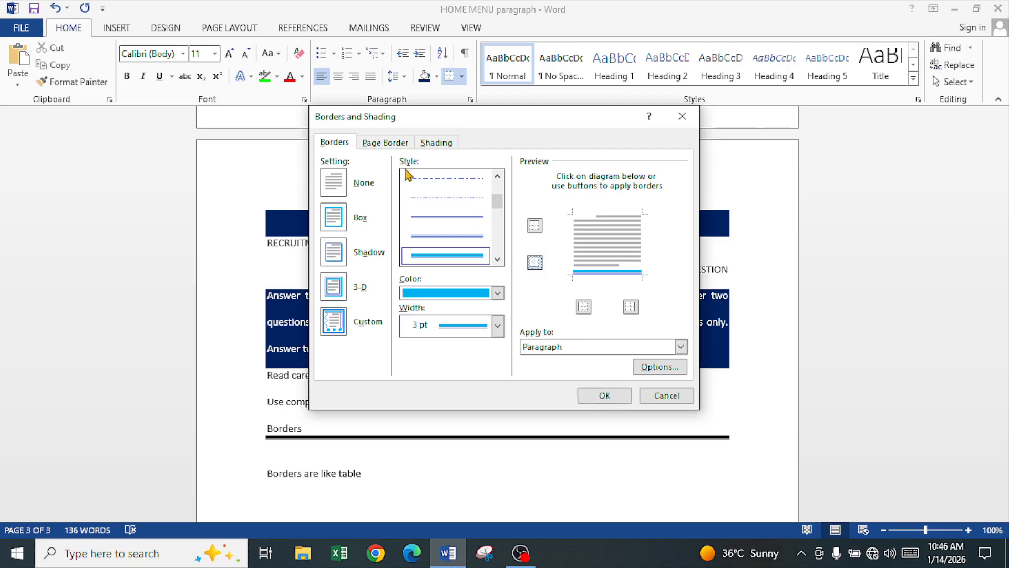
- Set up a box page border with a multi-line style, 2 ¼ pt width and the standard dark red color
left_click(390, 144)
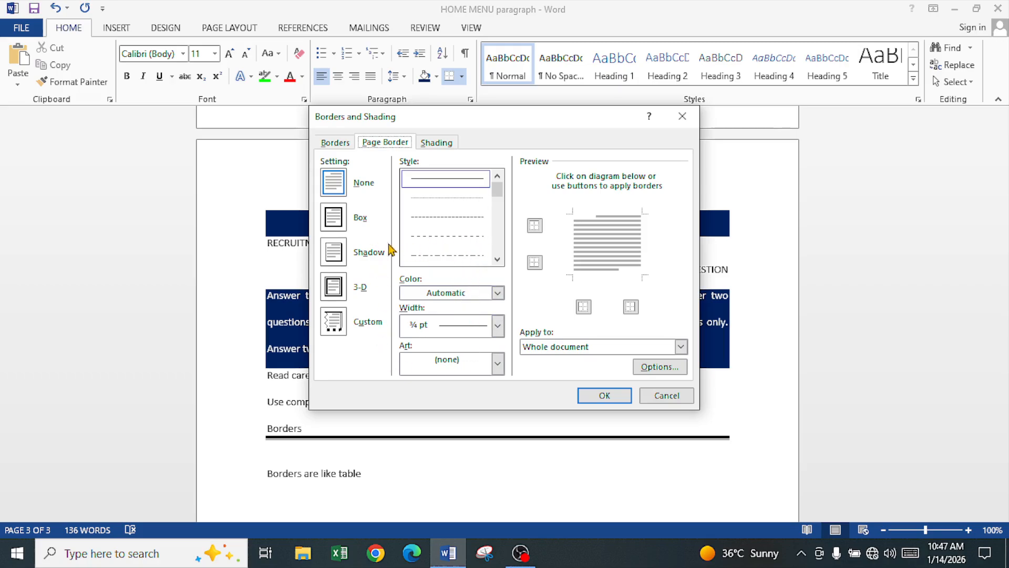
left_click(334, 218)
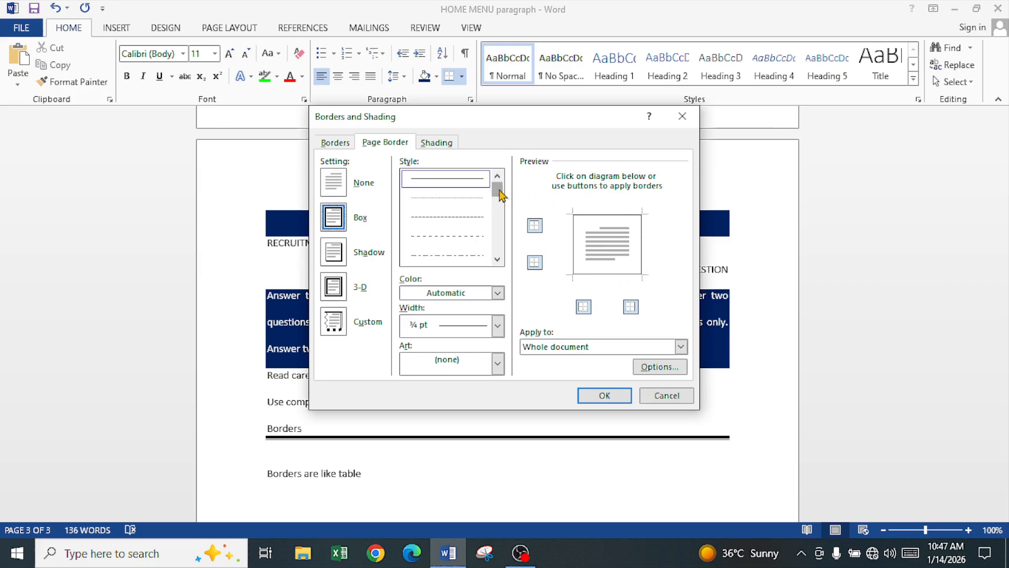
left_click_drag(498, 190, 499, 228)
left_click(468, 241)
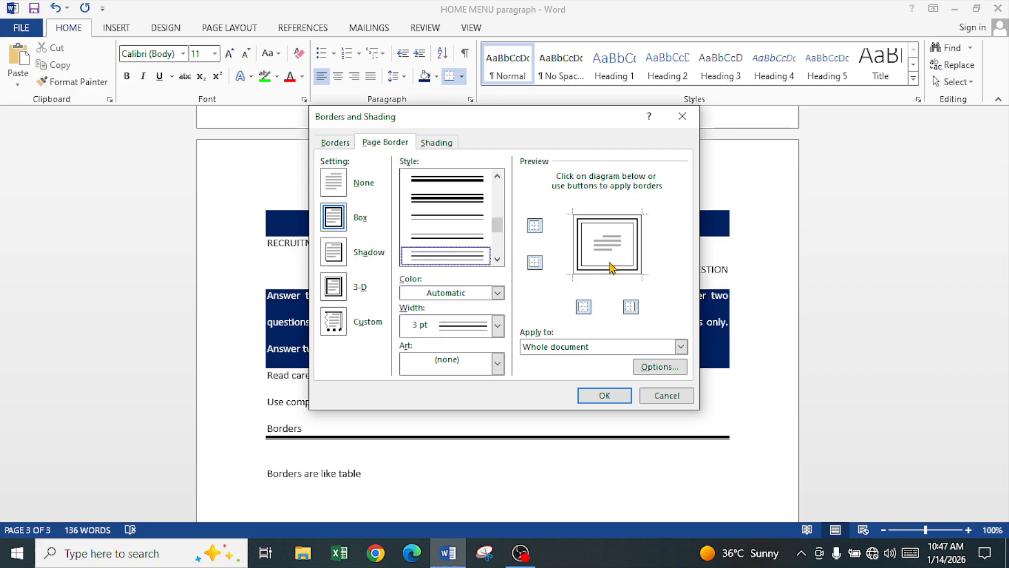
left_click(498, 325)
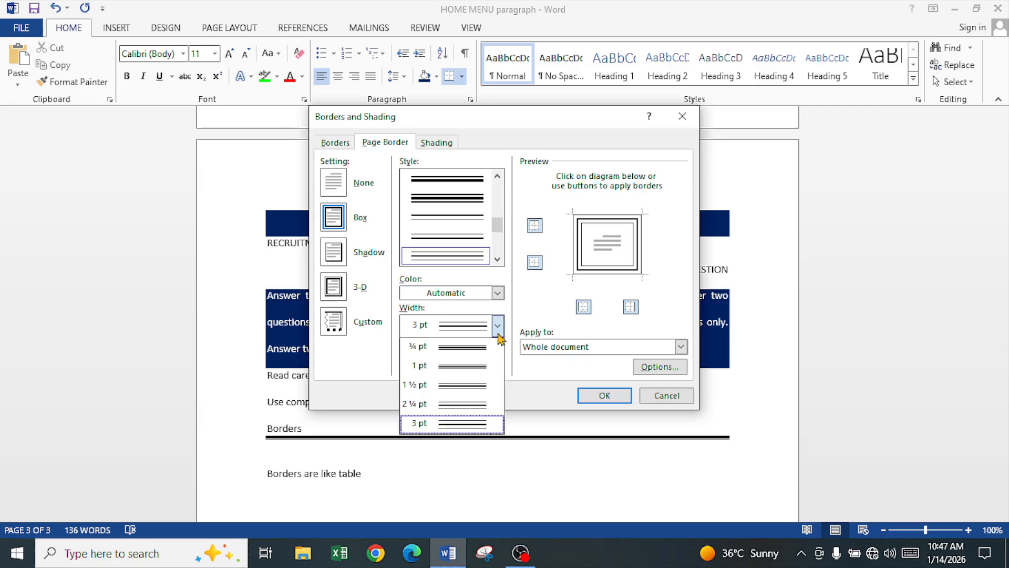
left_click(458, 404)
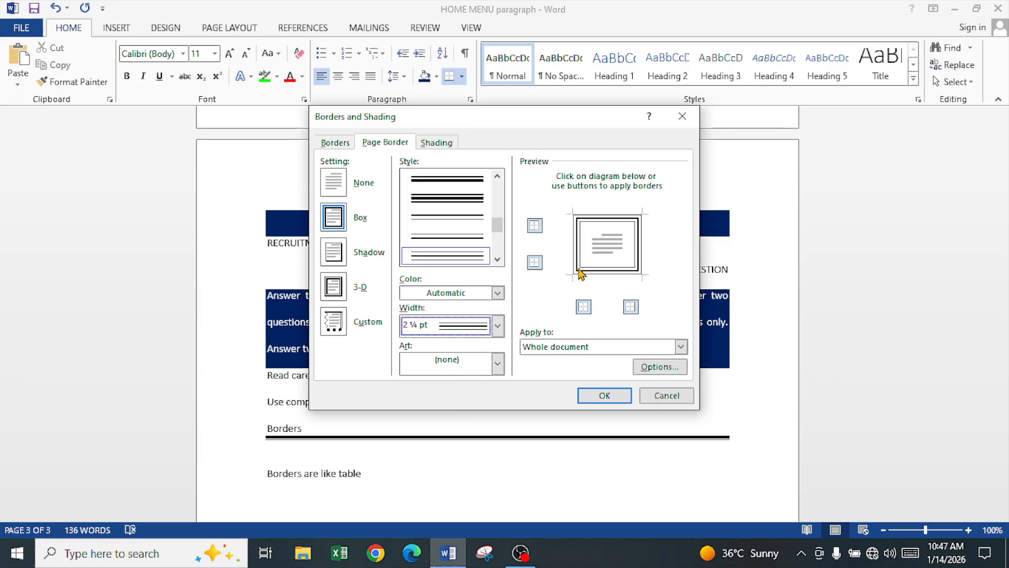
left_click(496, 294)
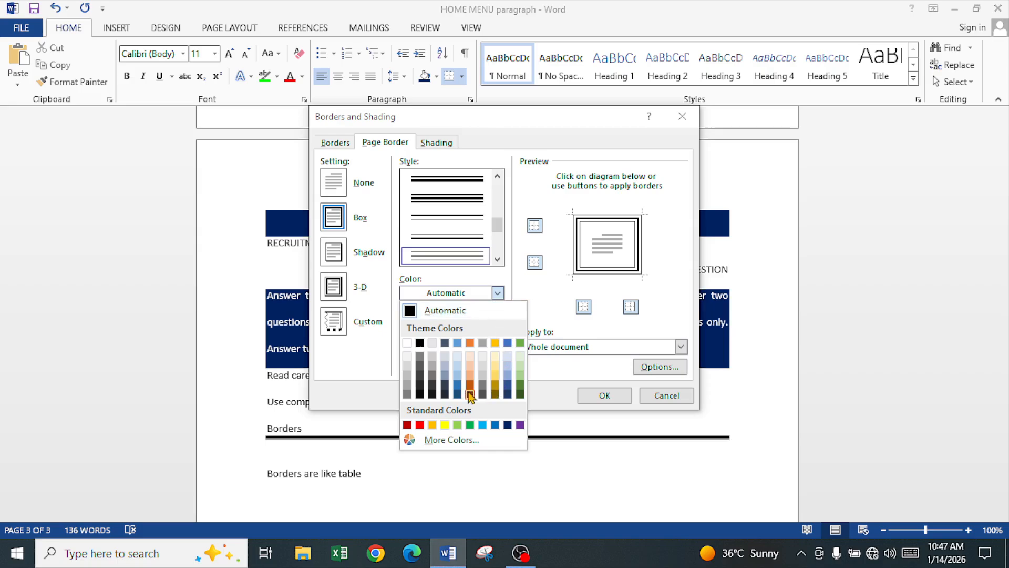
left_click(407, 425)
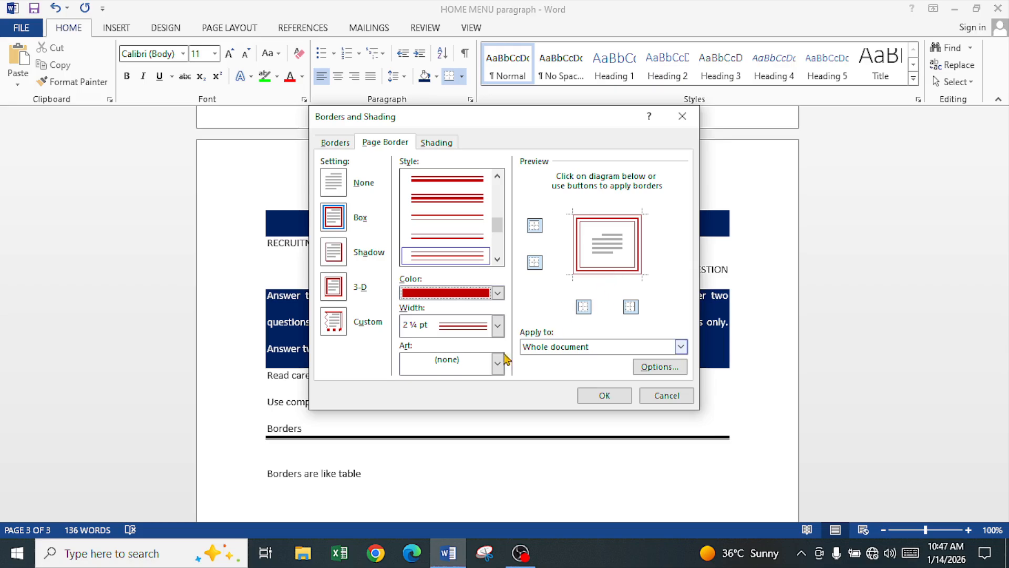
- Choose the pinwheel art pattern for the page border and set its width to 10 pt
left_click(447, 369)
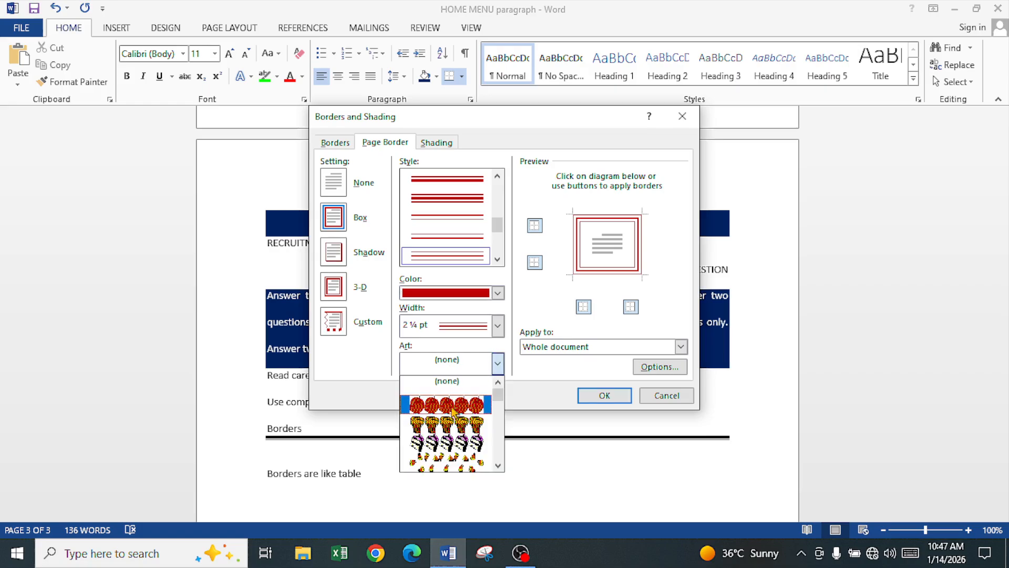
scroll(453, 411, "down", 5)
scroll(455, 418, "down", 6)
scroll(432, 446, "down", 8)
scroll(436, 444, "down", 6)
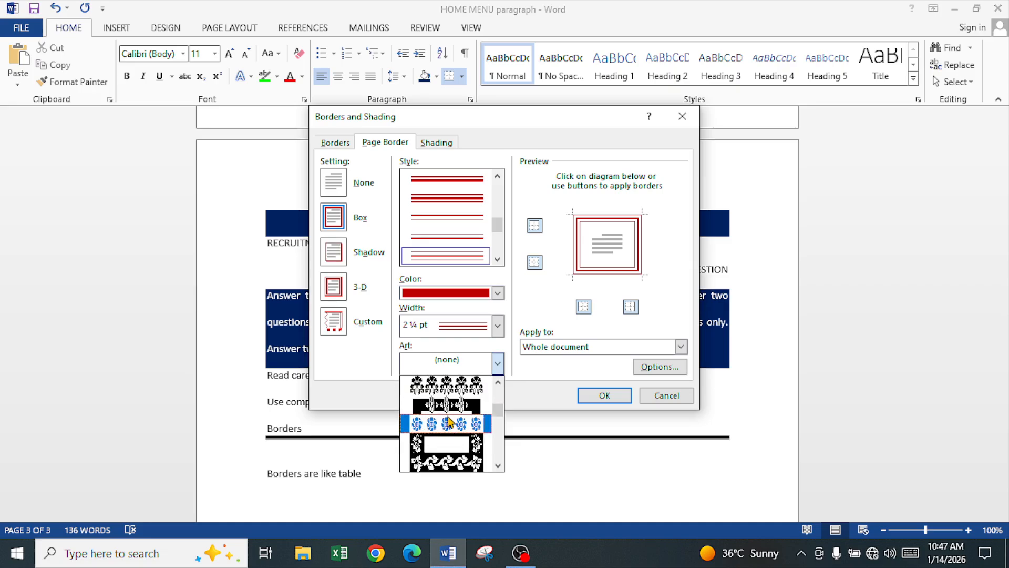
left_click(447, 425)
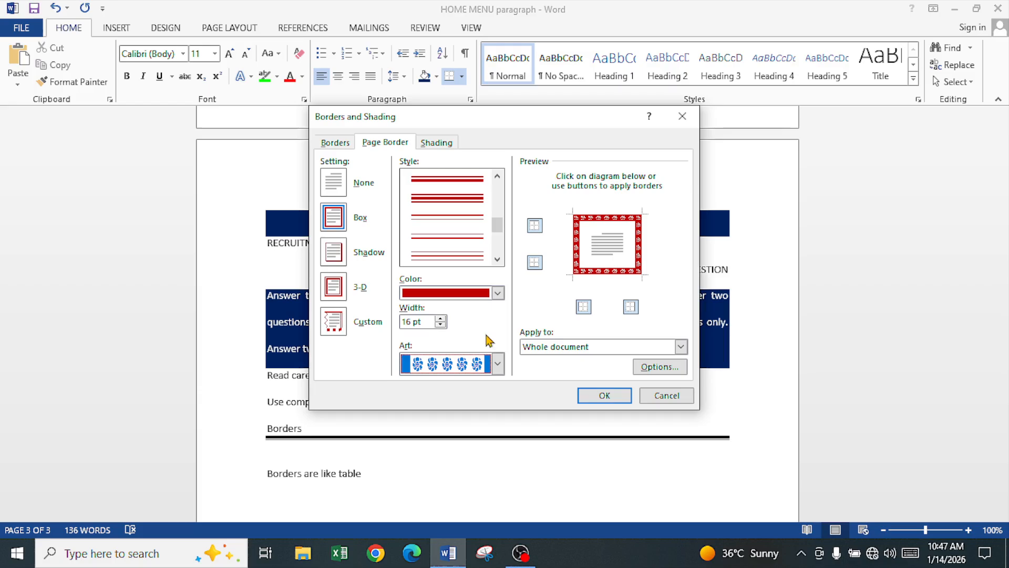
left_click(440, 325)
left_click(440, 325)
left_click(440, 325)
left_click(440, 325)
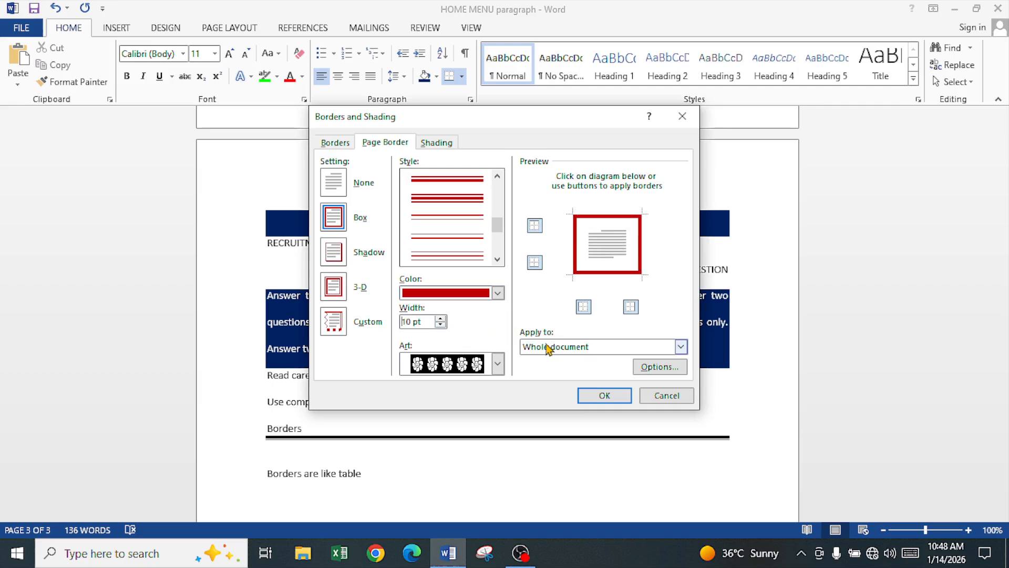
- Apply the page border to the whole document, measured from the text with a 2 pt right margin
left_click(570, 356)
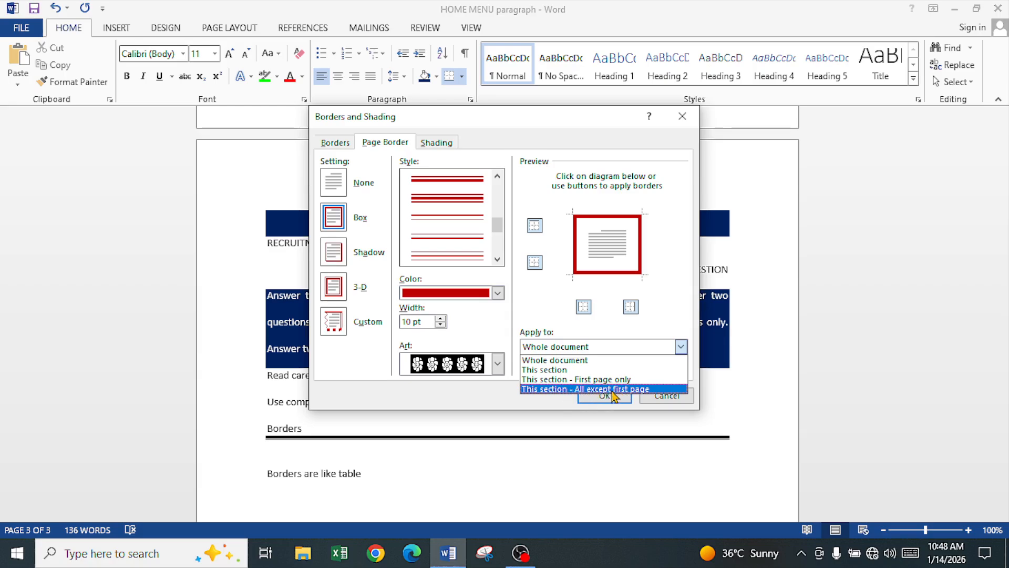
left_click(555, 363)
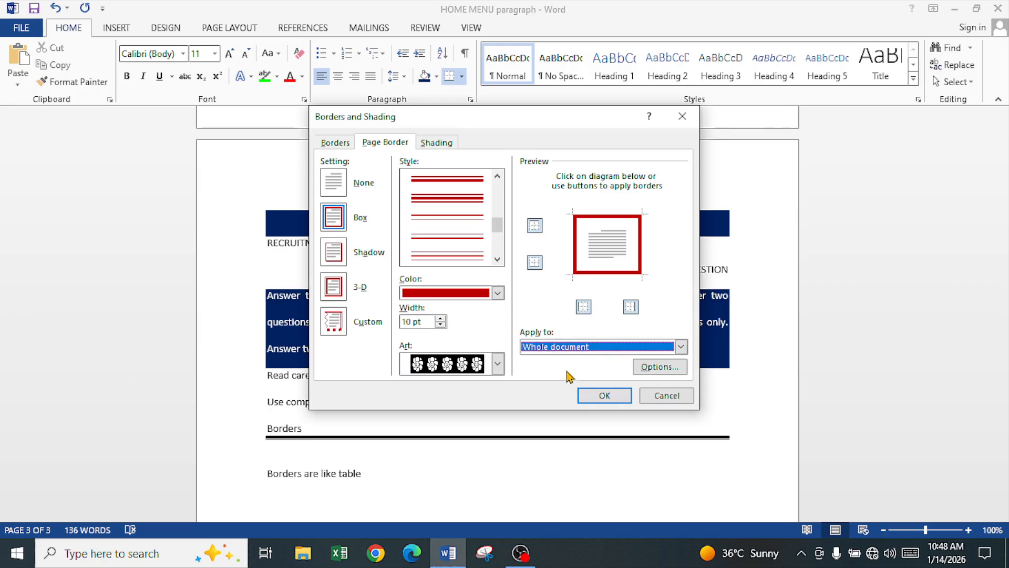
left_click(657, 368)
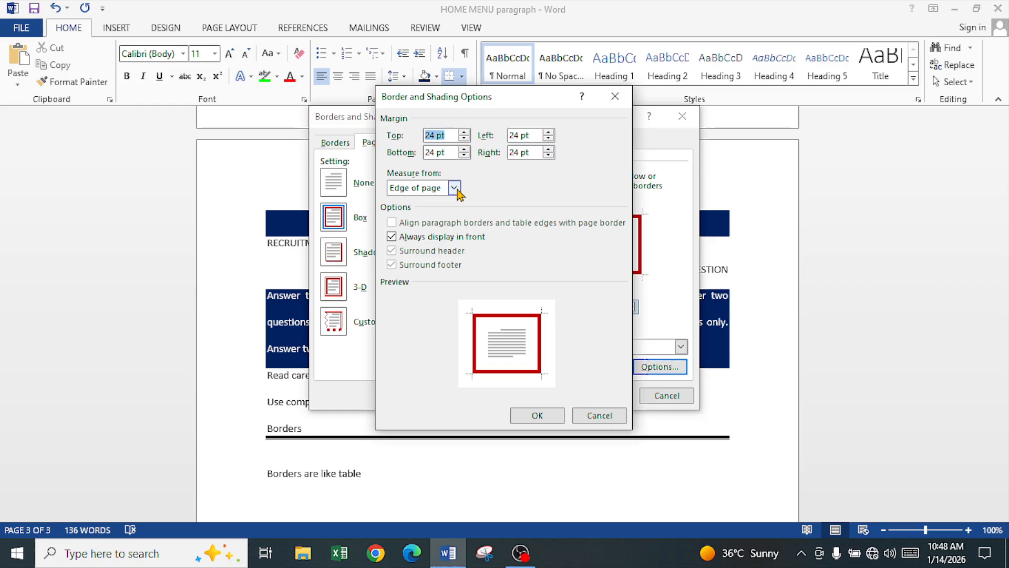
left_click(455, 188)
left_click(444, 199)
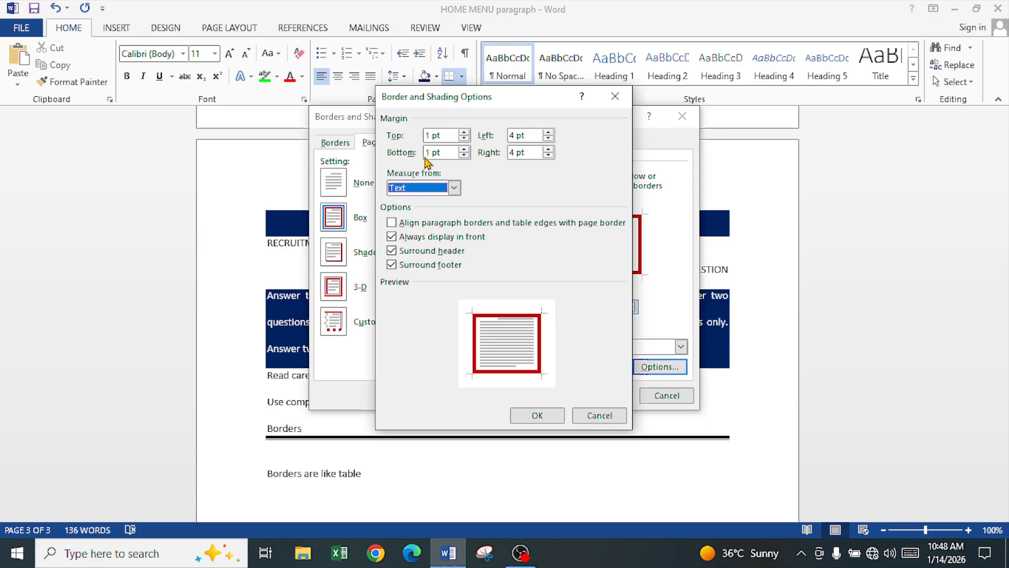
left_click(548, 155)
left_click(548, 155)
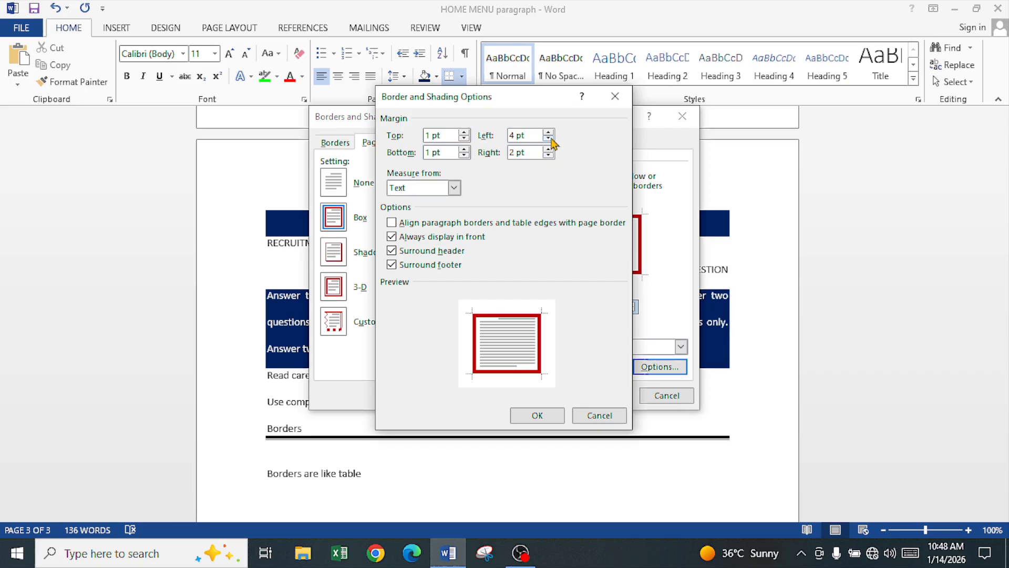
left_click(537, 415)
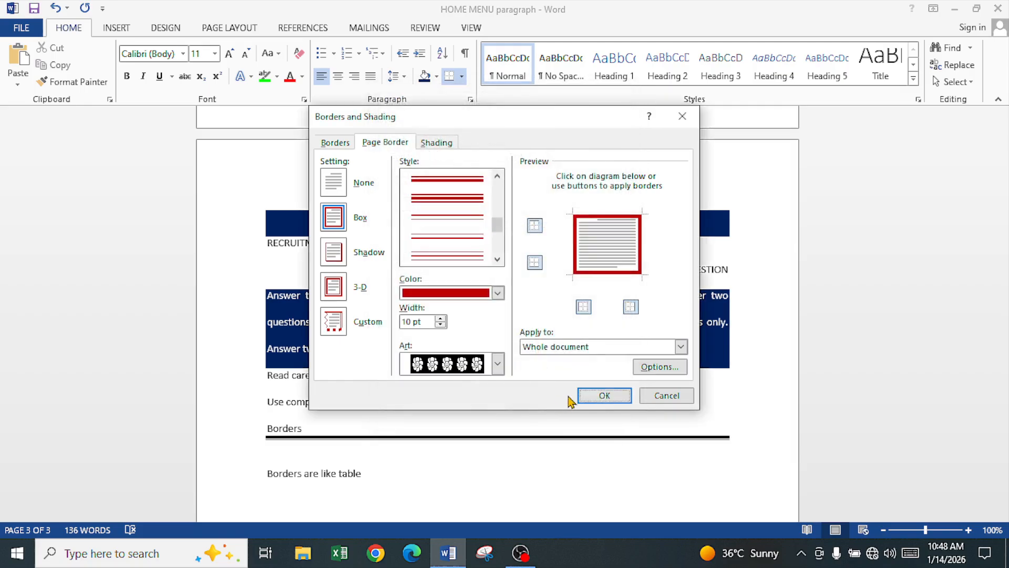
left_click(599, 395)
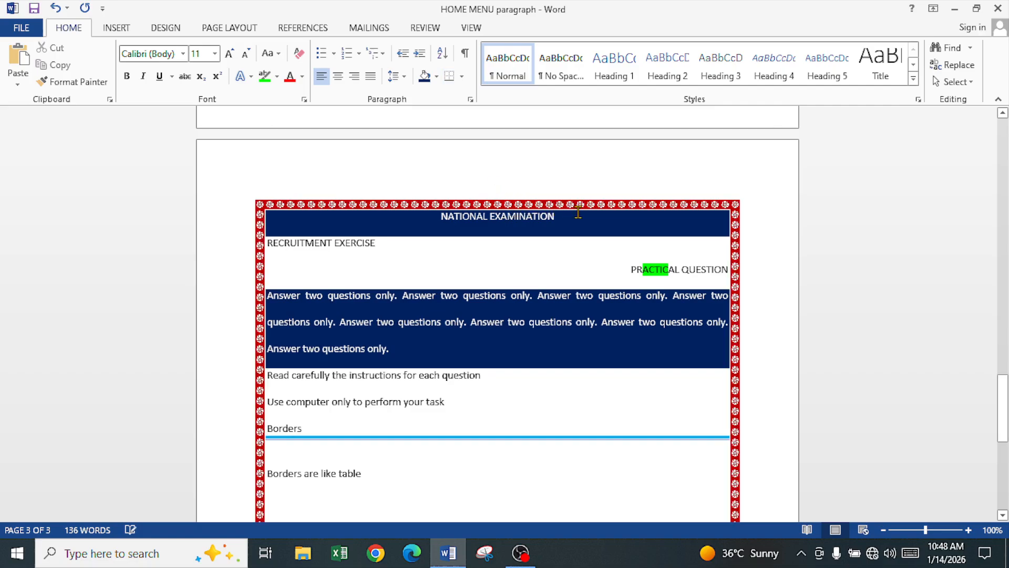
- Review the page border and the paragraph's bottom border along the last page
scroll(582, 217, "down", 5)
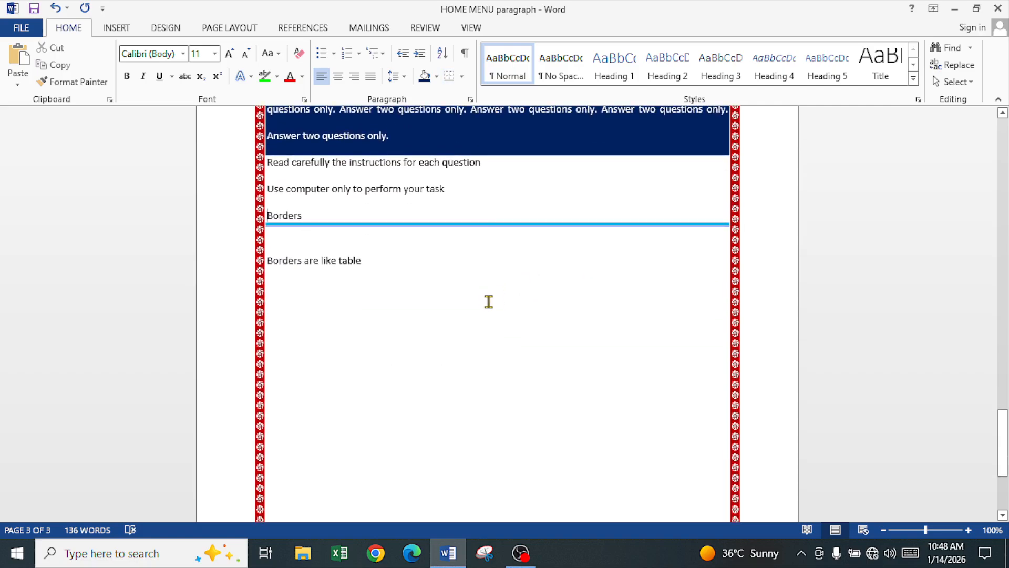
scroll(488, 301, "down", 5)
scroll(488, 301, "up", 4)
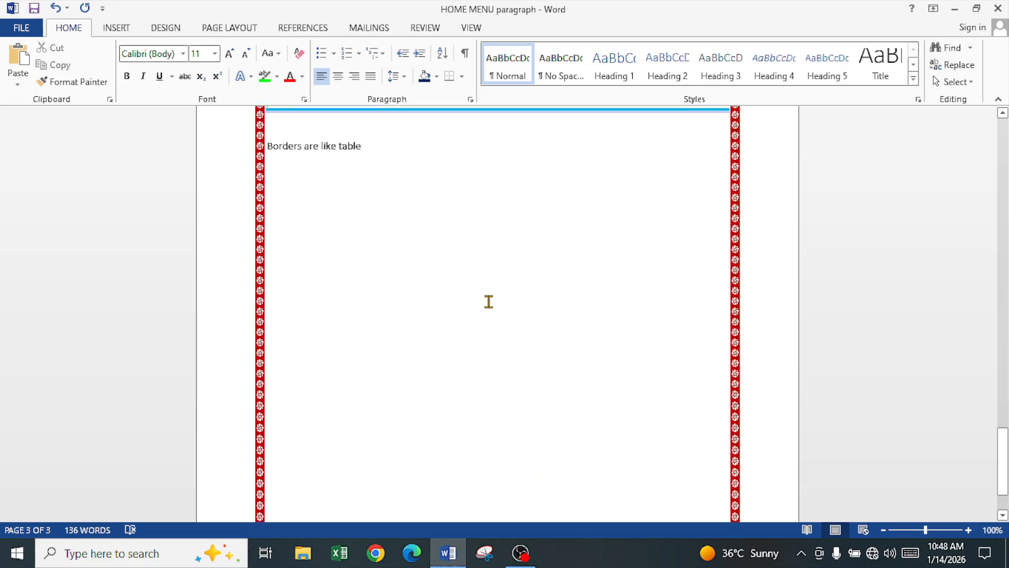
scroll(489, 302, "up", 3)
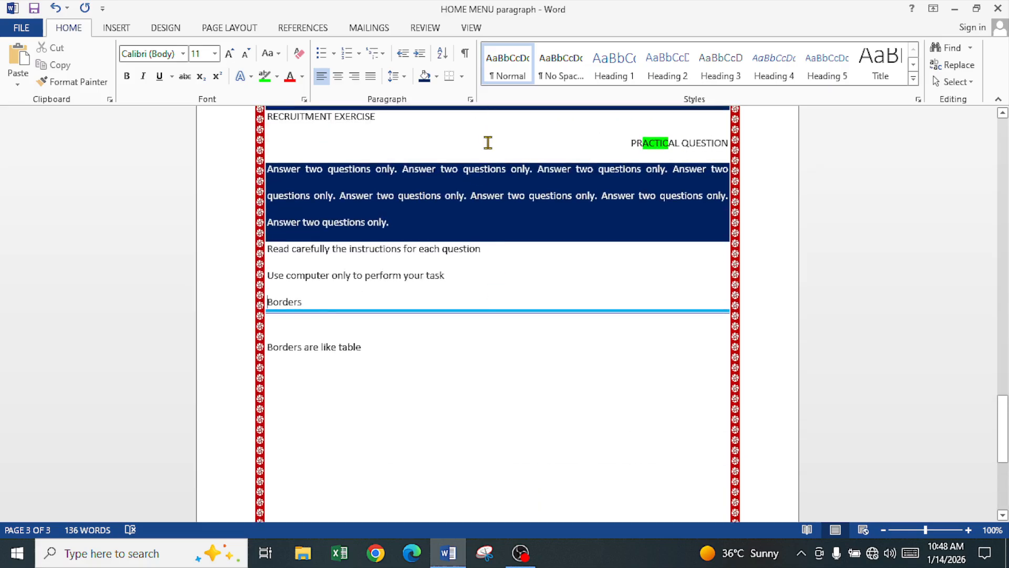
scroll(487, 142, "up", 2)
scroll(531, 235, "down", 3)
scroll(531, 235, "down", 2)
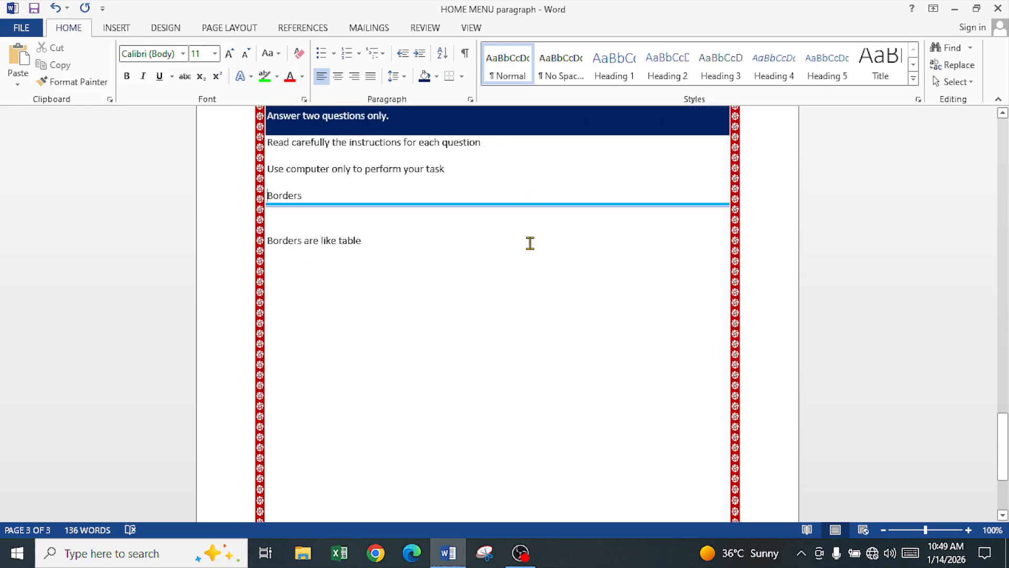